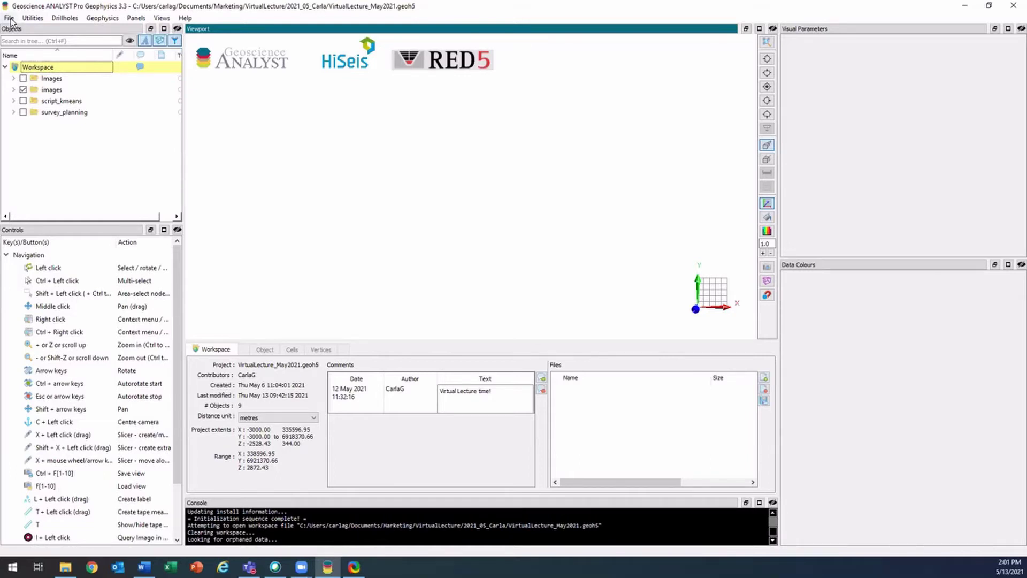
Bring up the SEG-Y 3D file option under File > Import
click(10, 19)
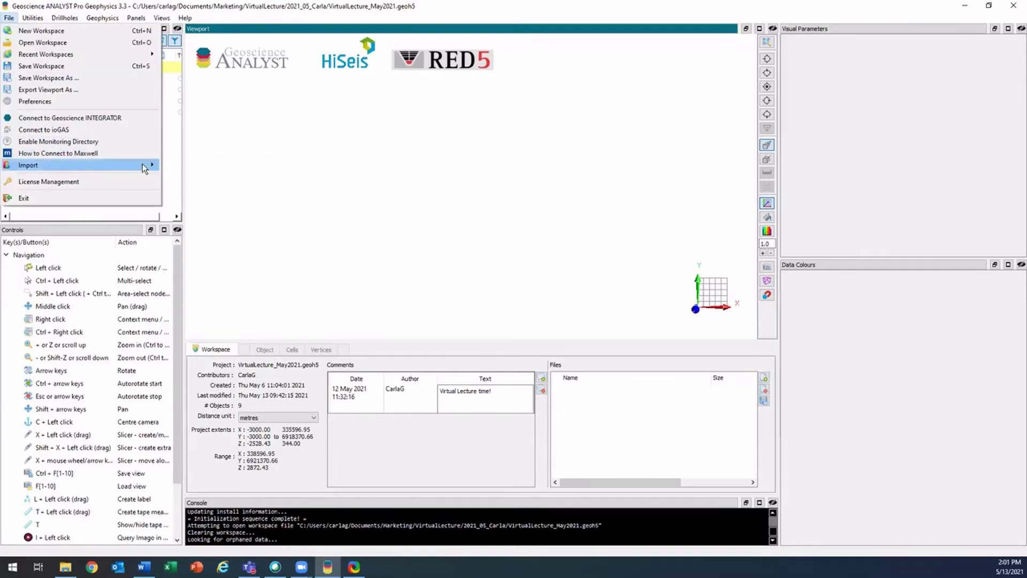
mouse_move(143, 163)
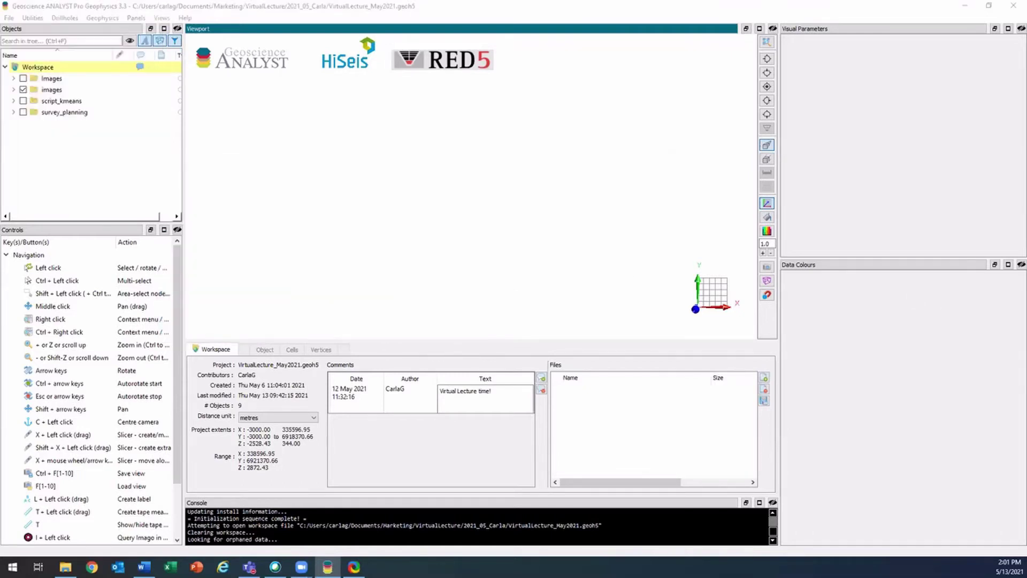
Drop the DARLOT .sgy file into the 3D view and review its import settings, keeping the default byte locations
click(894, 389)
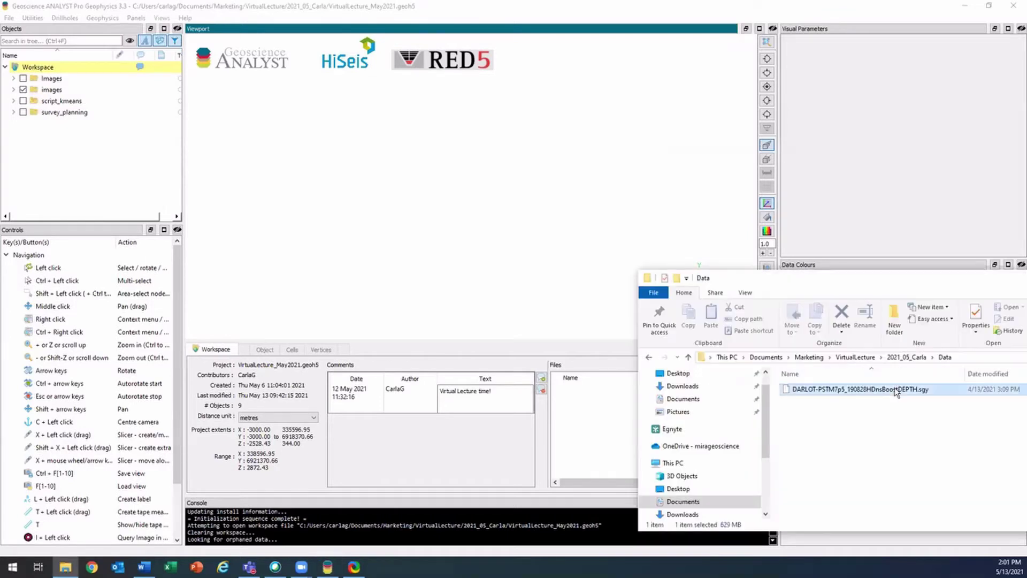
drag(920, 396, 662, 216)
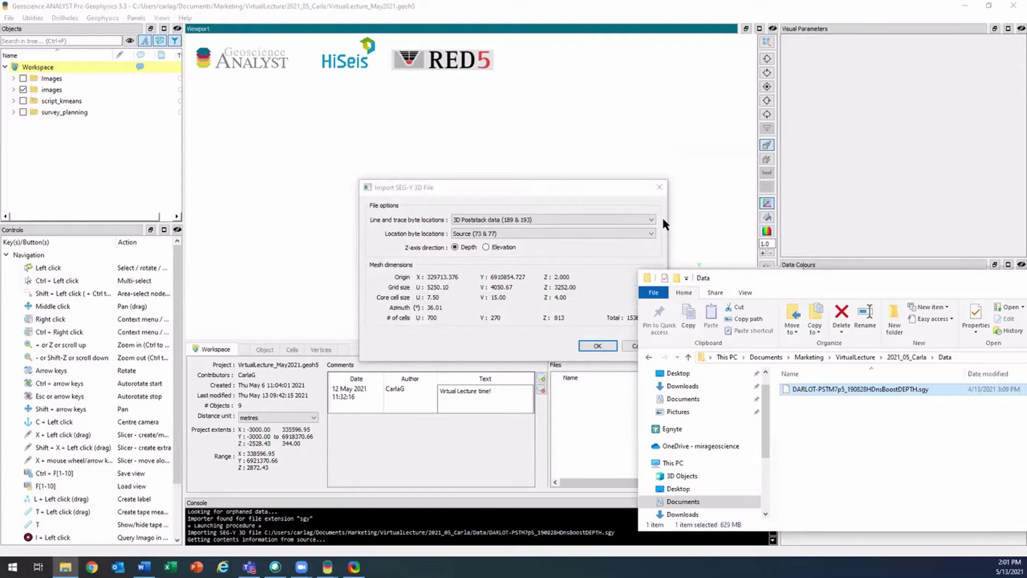
click(573, 198)
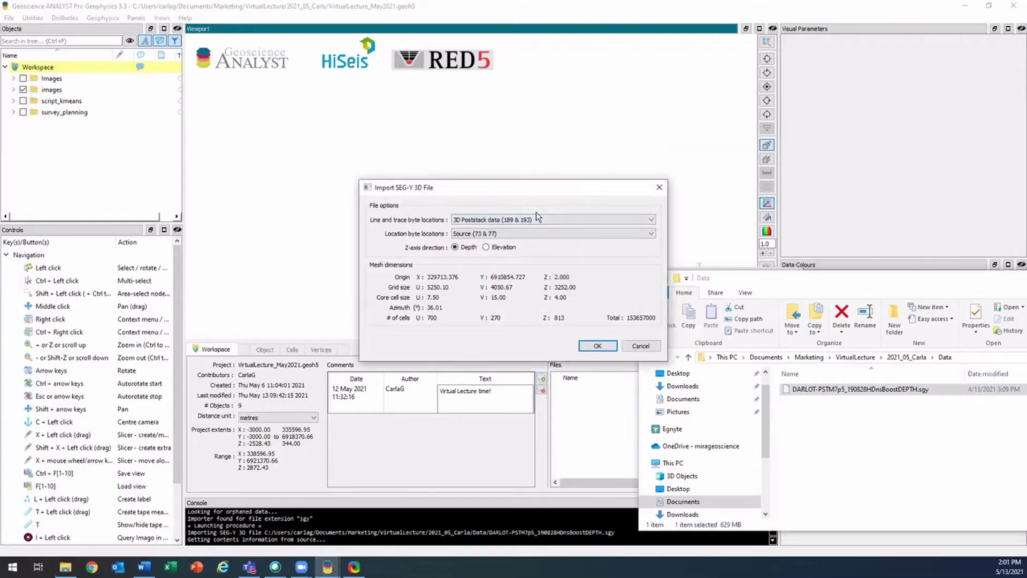
click(561, 220)
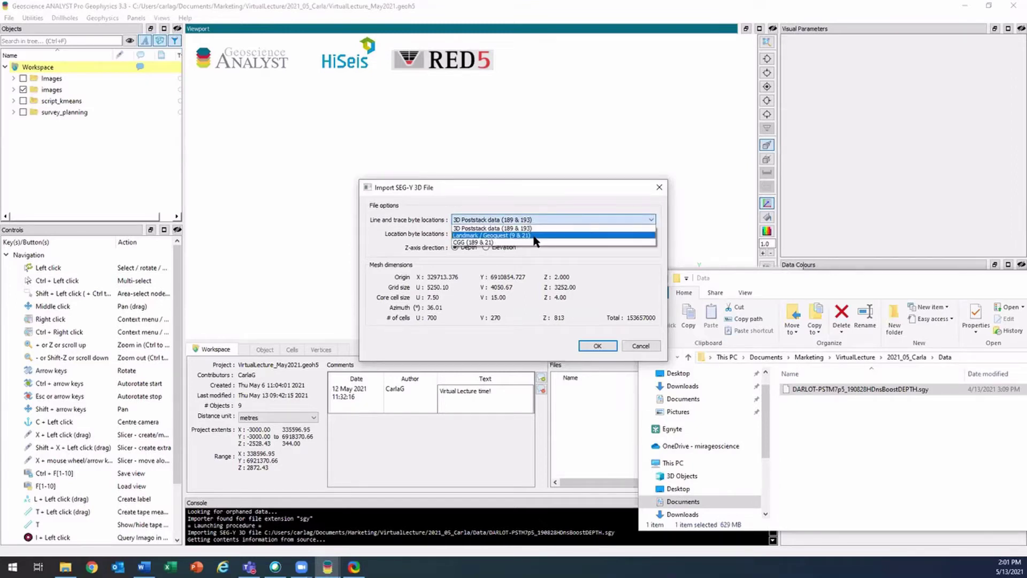
click(410, 231)
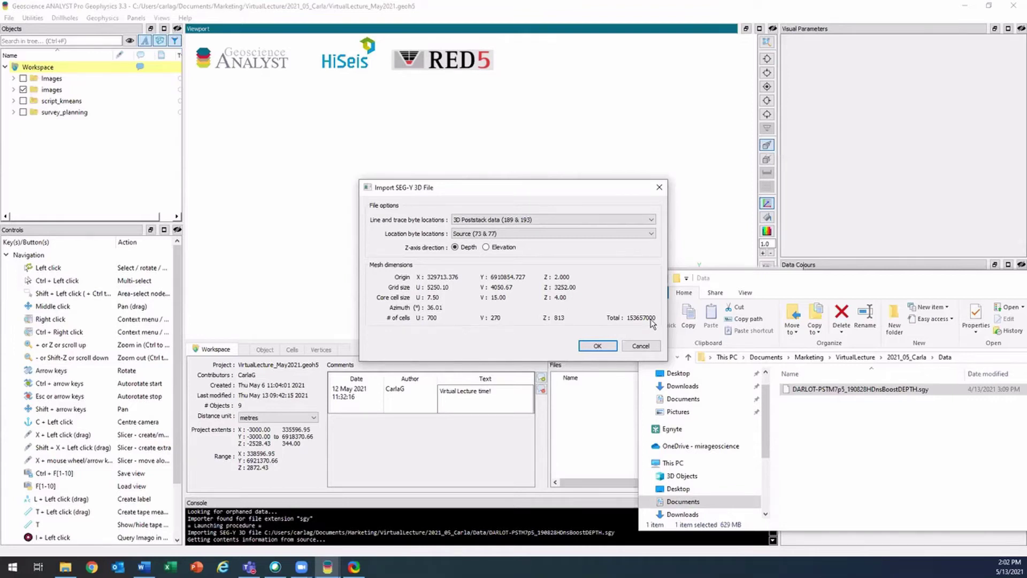
Import the DARLOT volume with the current settings and tilt to an oblique view
click(597, 346)
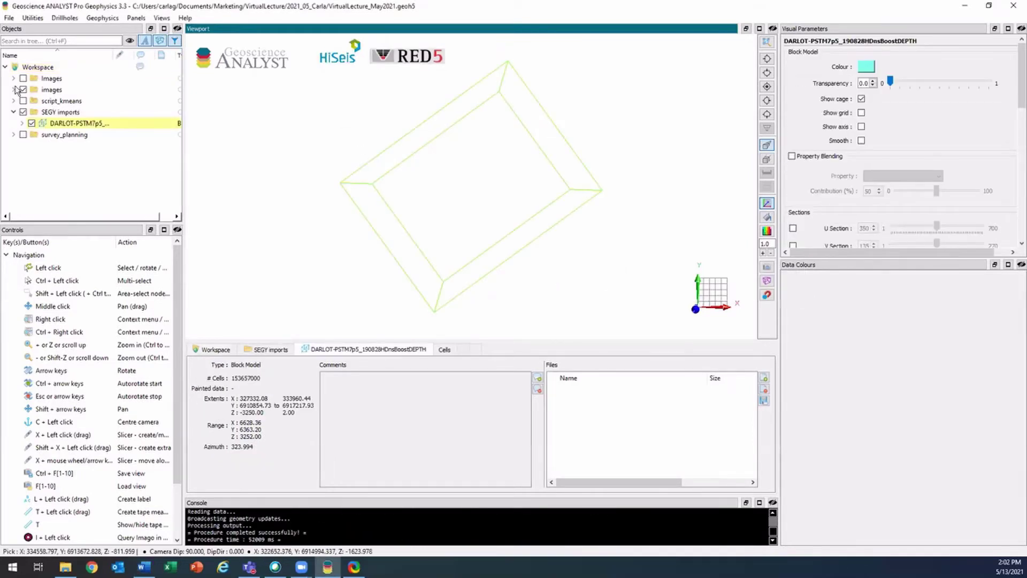
click(416, 242)
drag(417, 242, 417, 144)
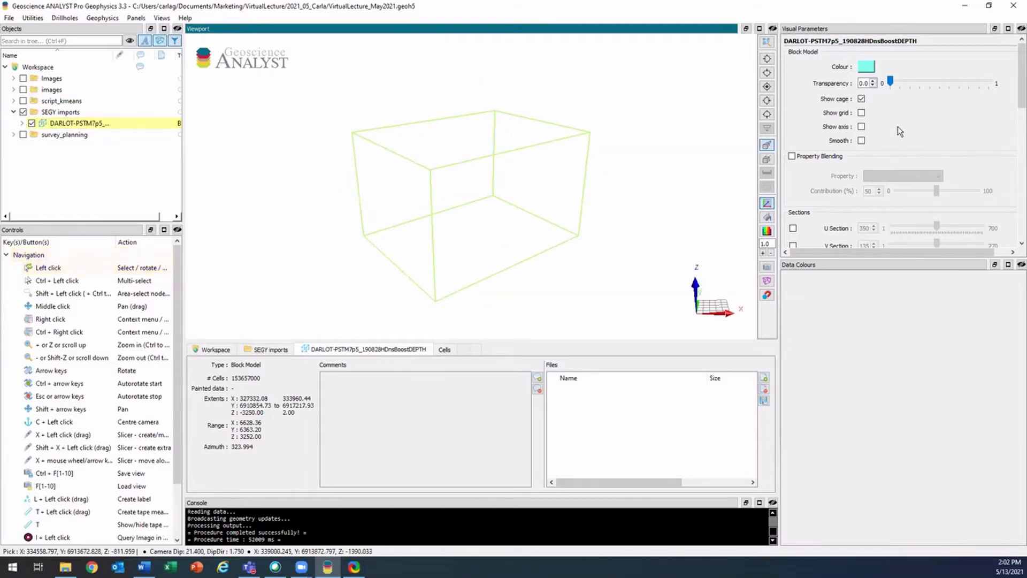
Show the U, V and Z sections and view the Amplitude cell table
drag(1020, 75, 1019, 102)
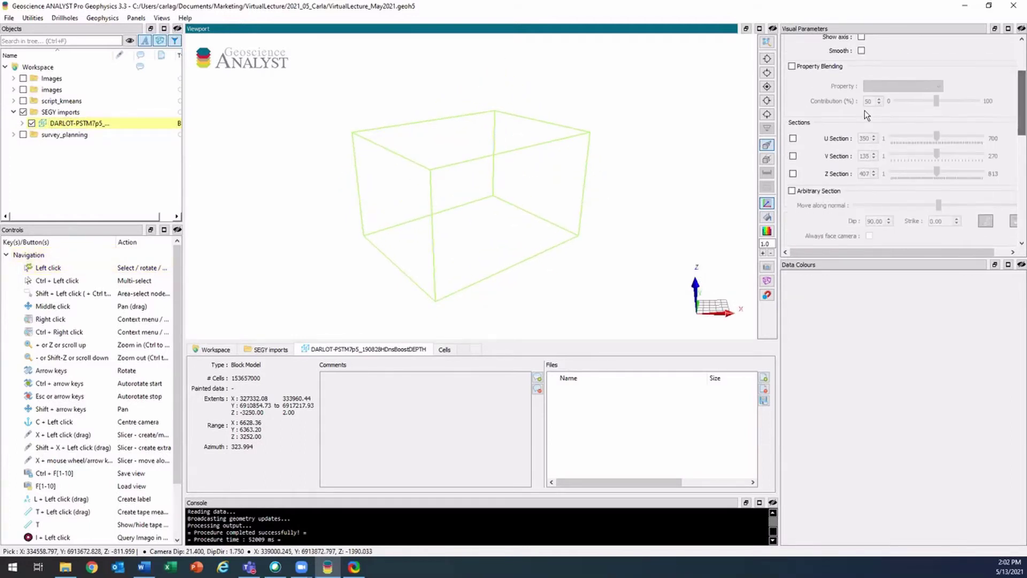
click(793, 139)
click(793, 155)
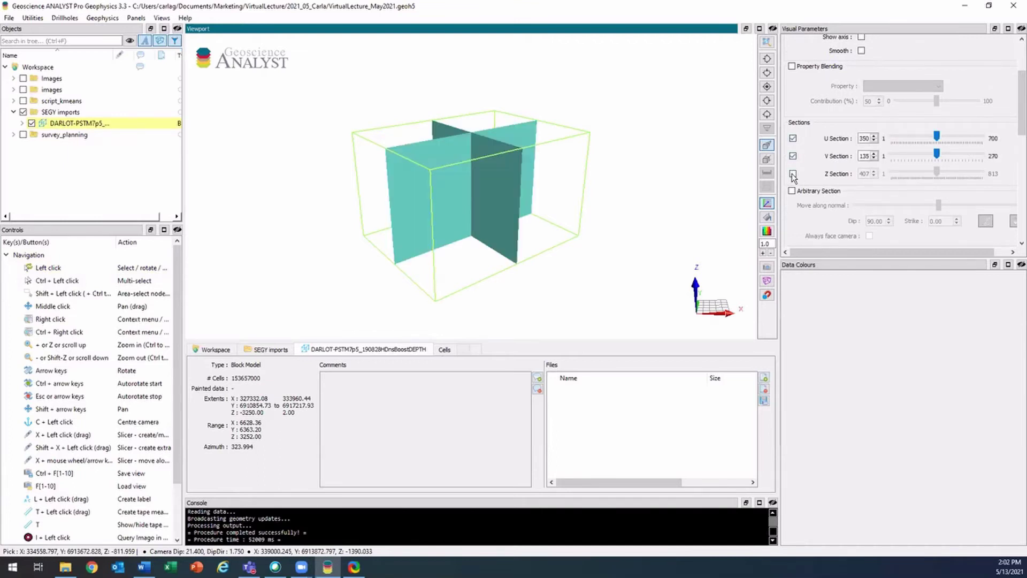
click(793, 173)
click(444, 349)
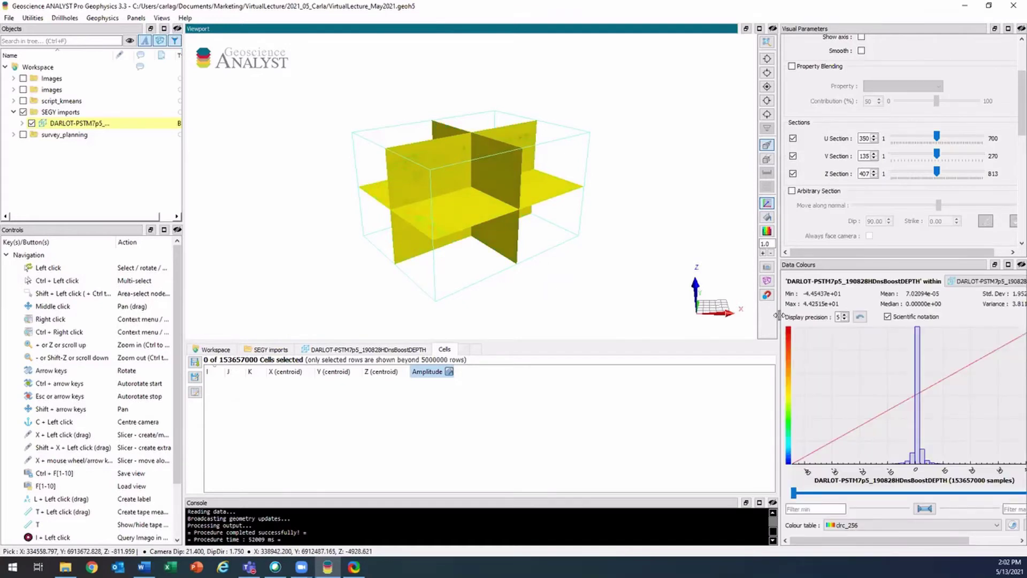
Apply the flag colour table to the amplitude sections
drag(777, 315, 713, 318)
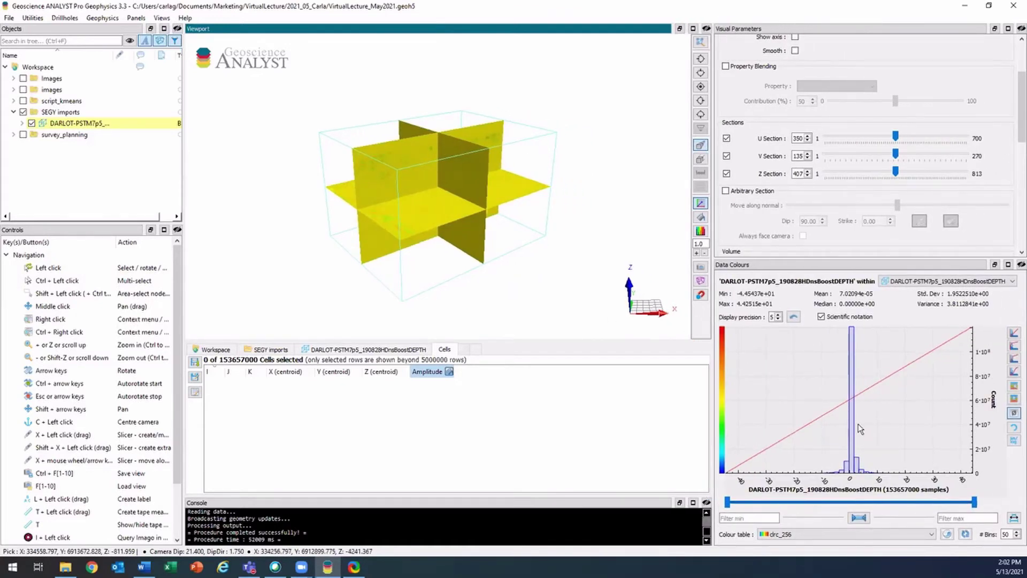
click(932, 533)
scroll(833, 496, down, 2)
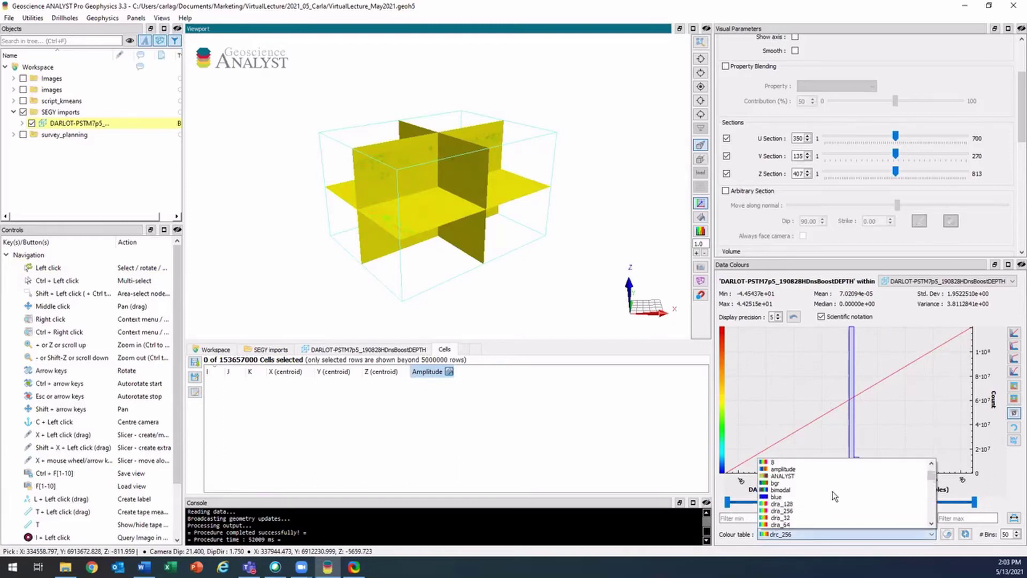
scroll(832, 490, down, 5)
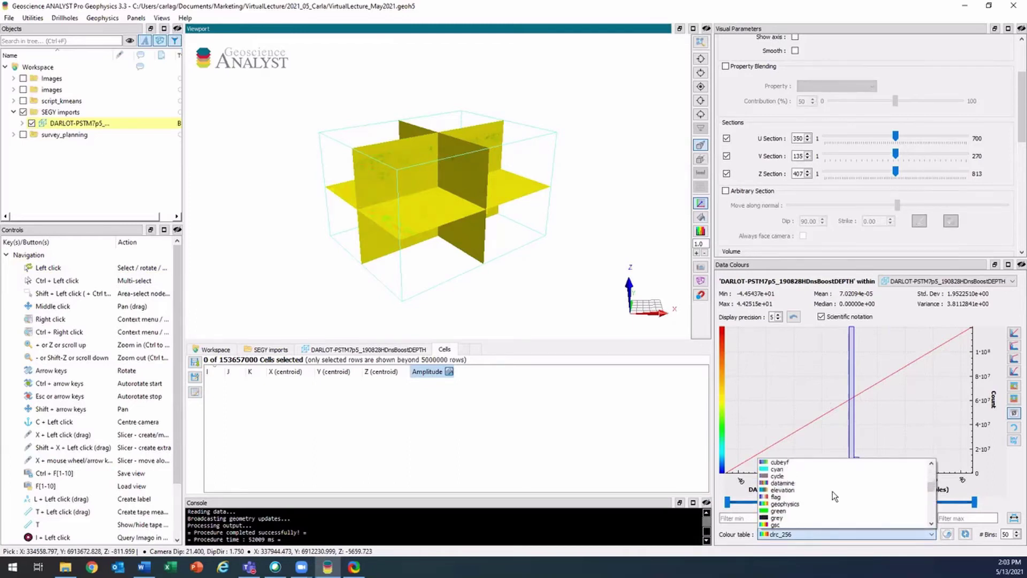
click(794, 496)
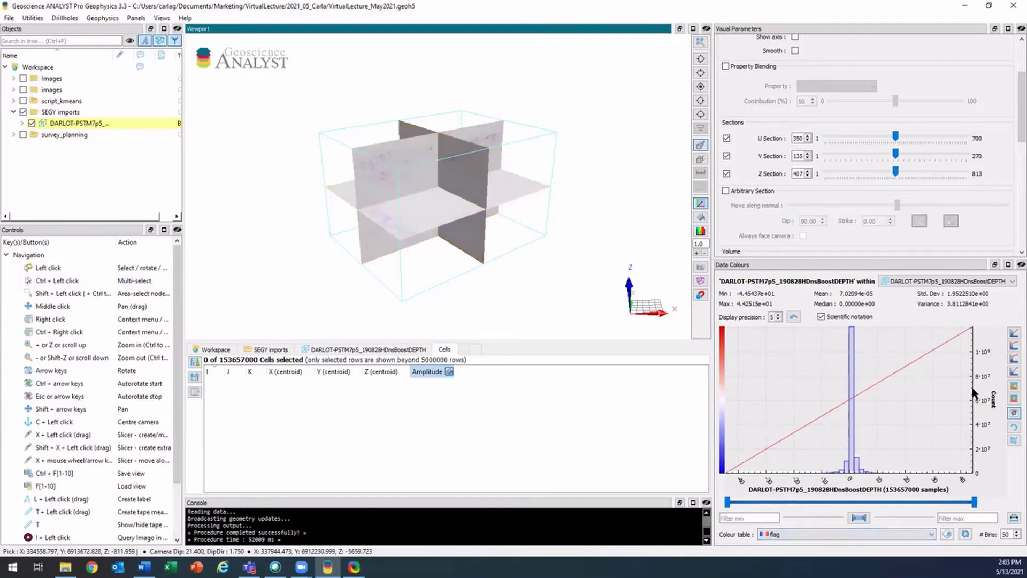
Set the linear colour range by trimming 2.5% from each histogram end
click(1014, 333)
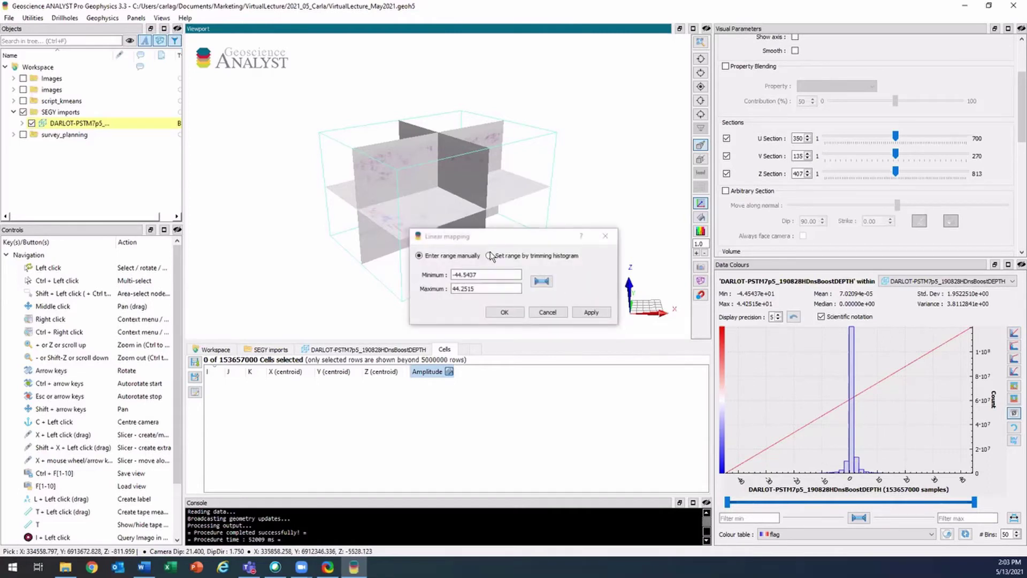
click(490, 256)
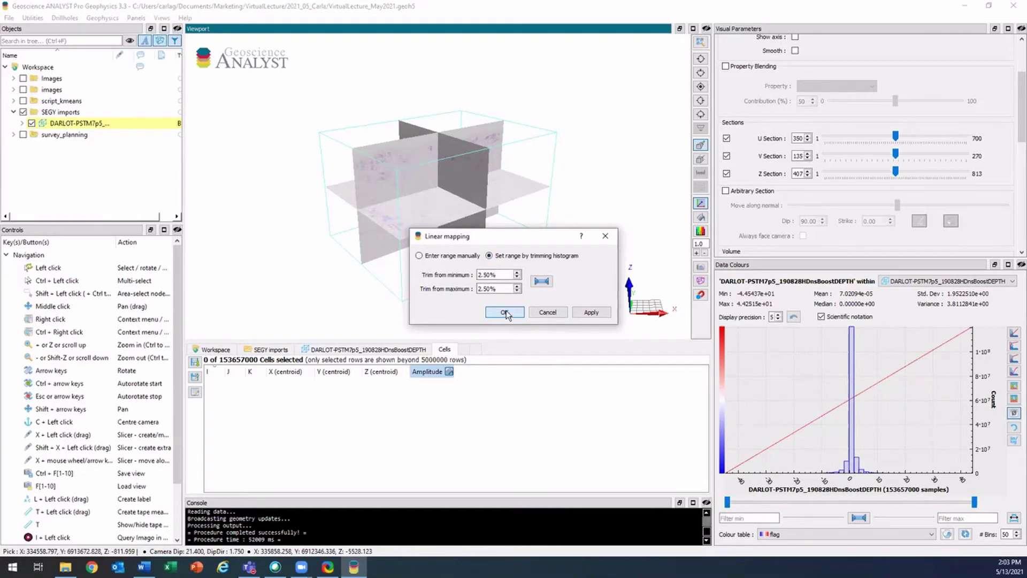
click(505, 313)
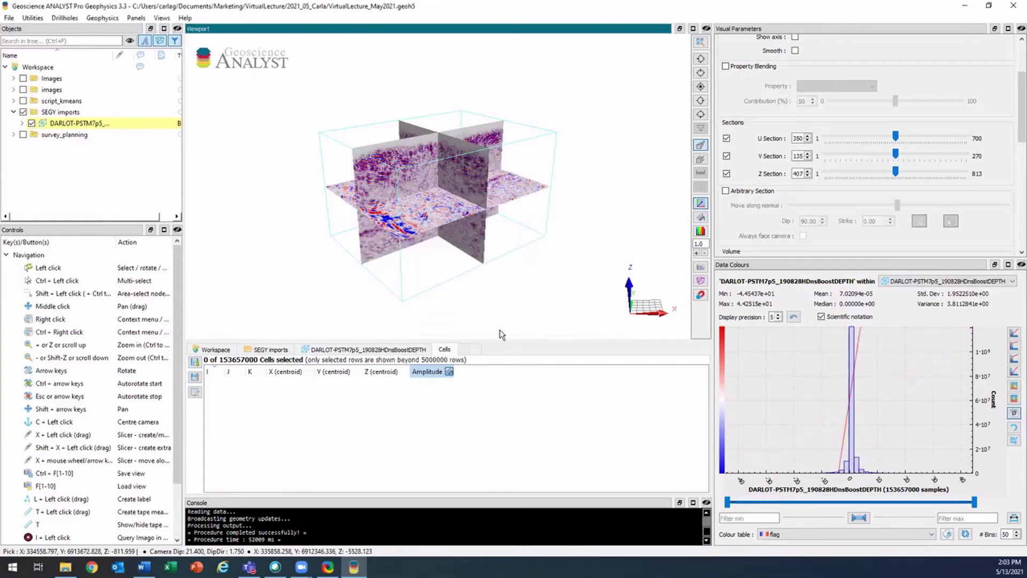
scroll(478, 243, up, 5)
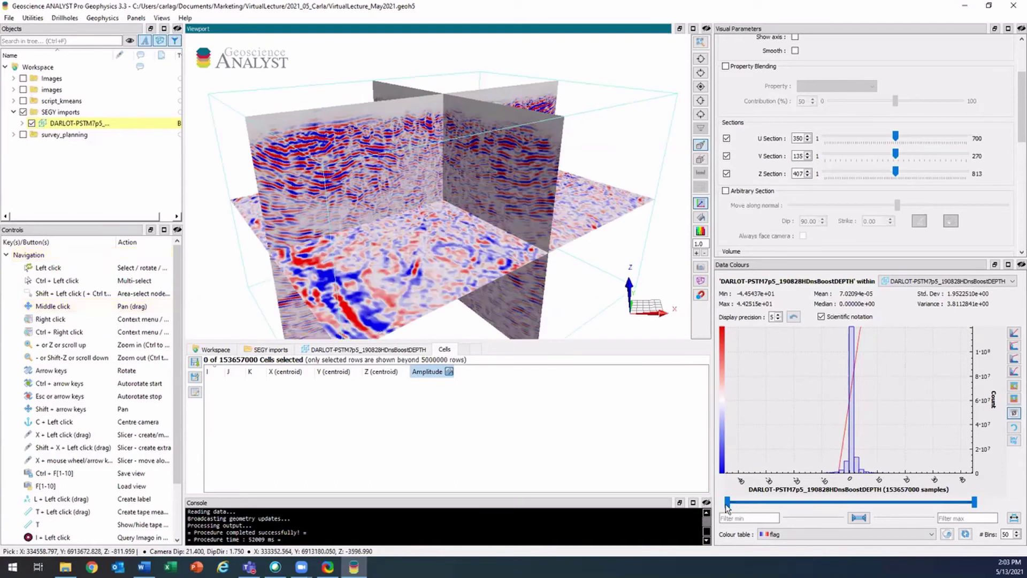
drag(727, 503, 859, 504)
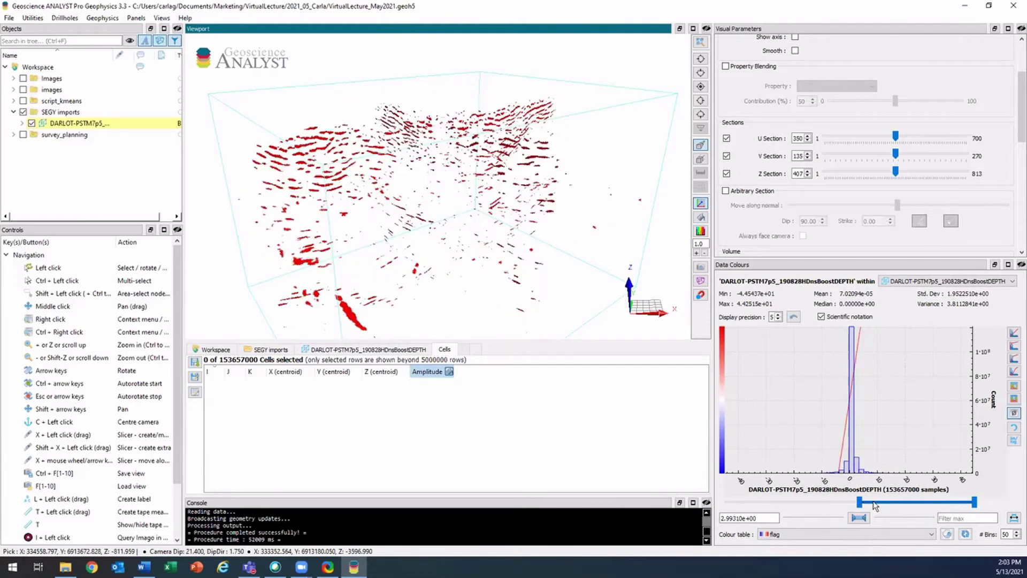
drag(874, 504, 751, 503)
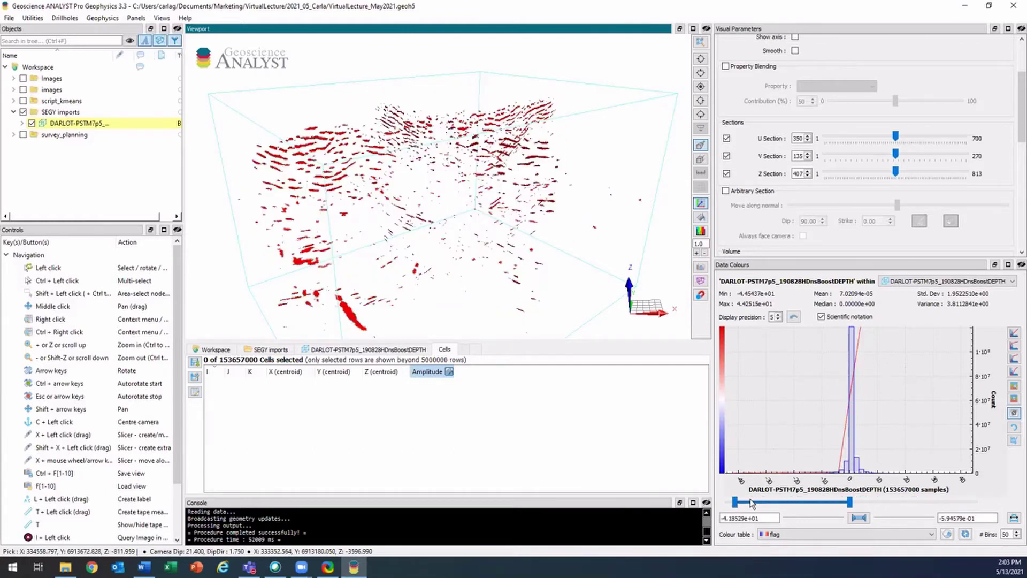
click(1013, 517)
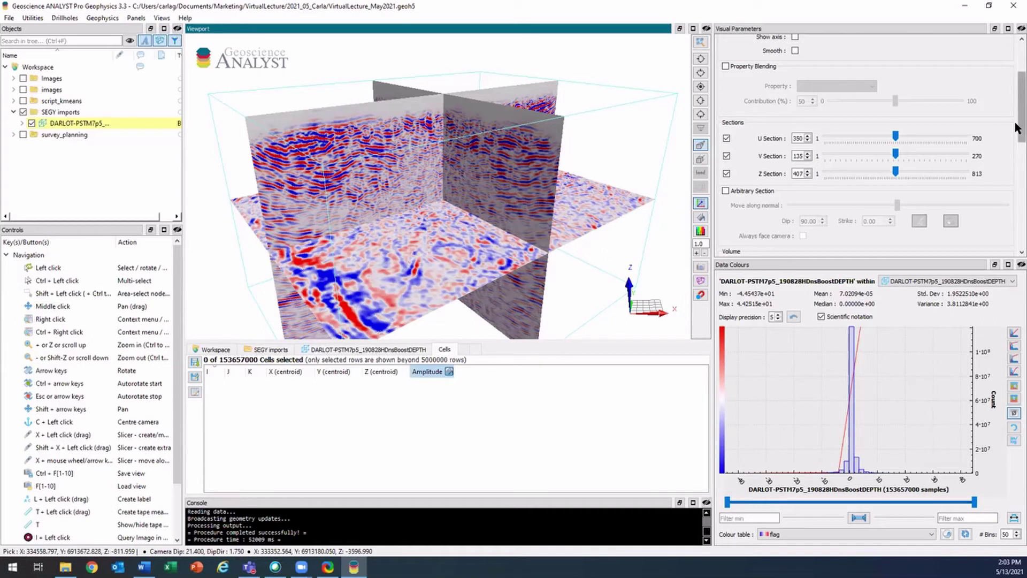
scroll(1021, 128, up, 3)
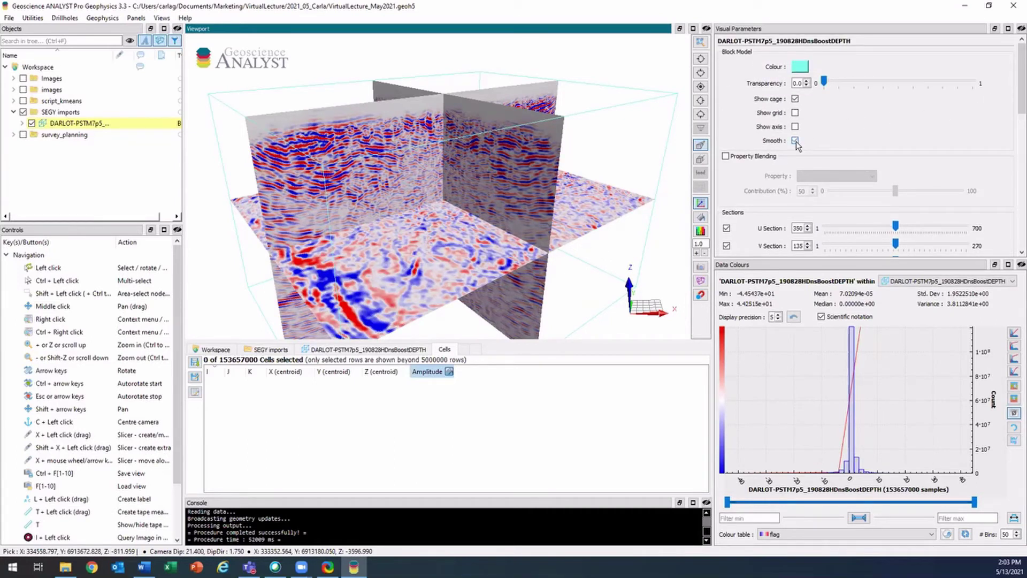
Turn on Smooth and move the U section to 329 and the V section to 138
click(796, 140)
scroll(1019, 96, down, 3)
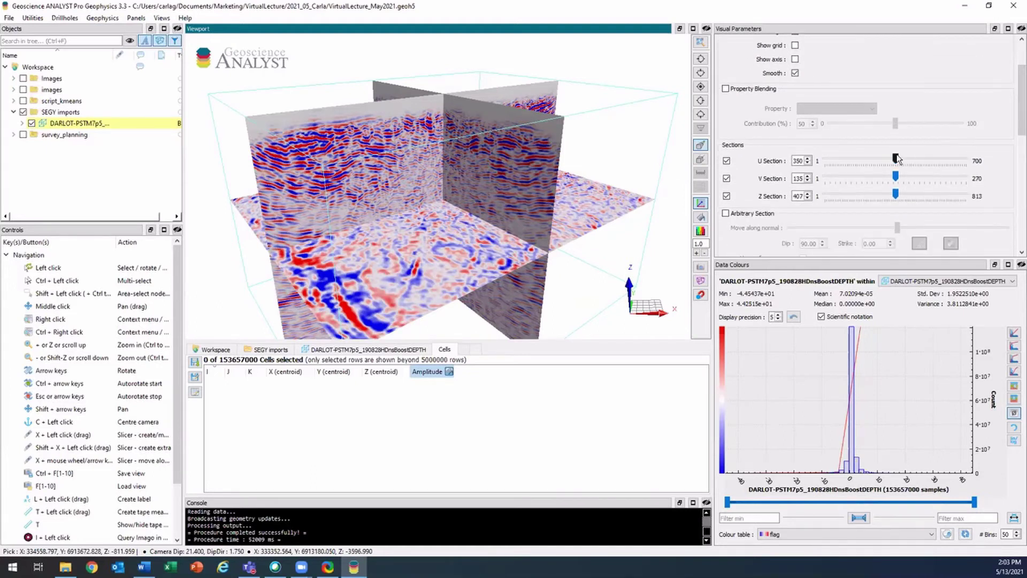
mouse_move(895, 158)
mouse_down()
mouse_move(912, 160)
mouse_move(868, 168)
mouse_move(898, 172)
mouse_up()
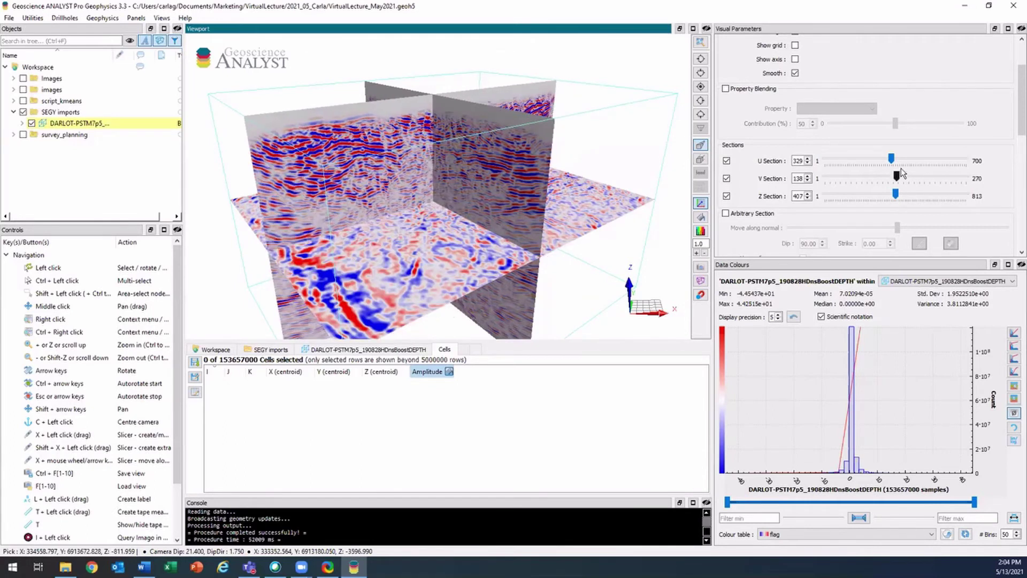
drag(1019, 118, 1016, 156)
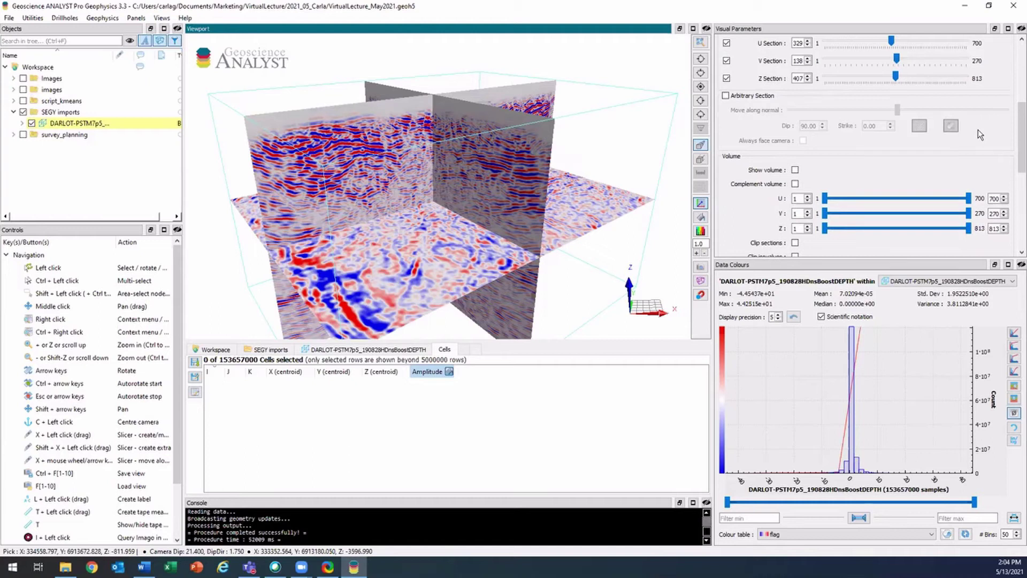
drag(1019, 138, 1017, 195)
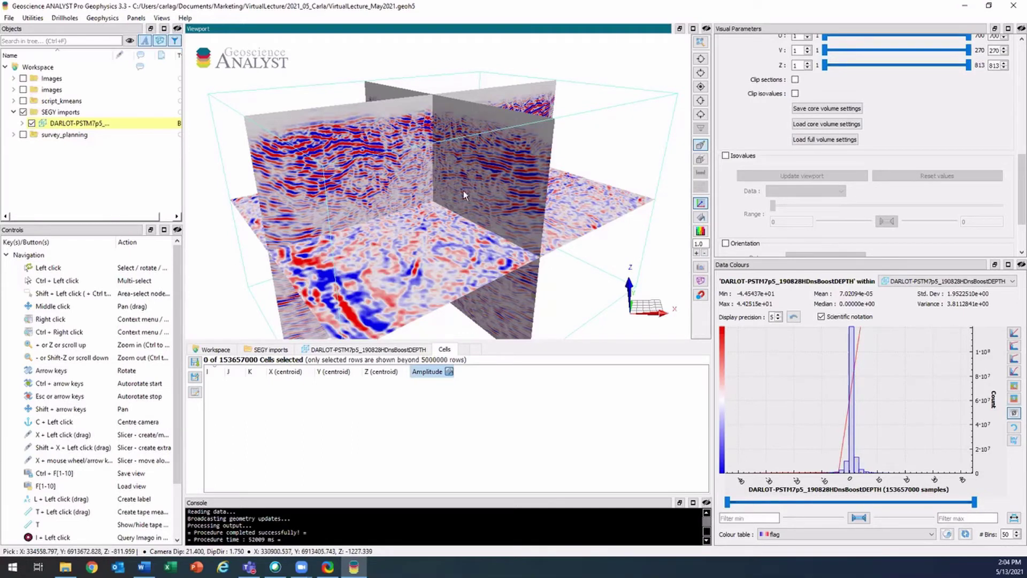
scroll(464, 191, down, 2)
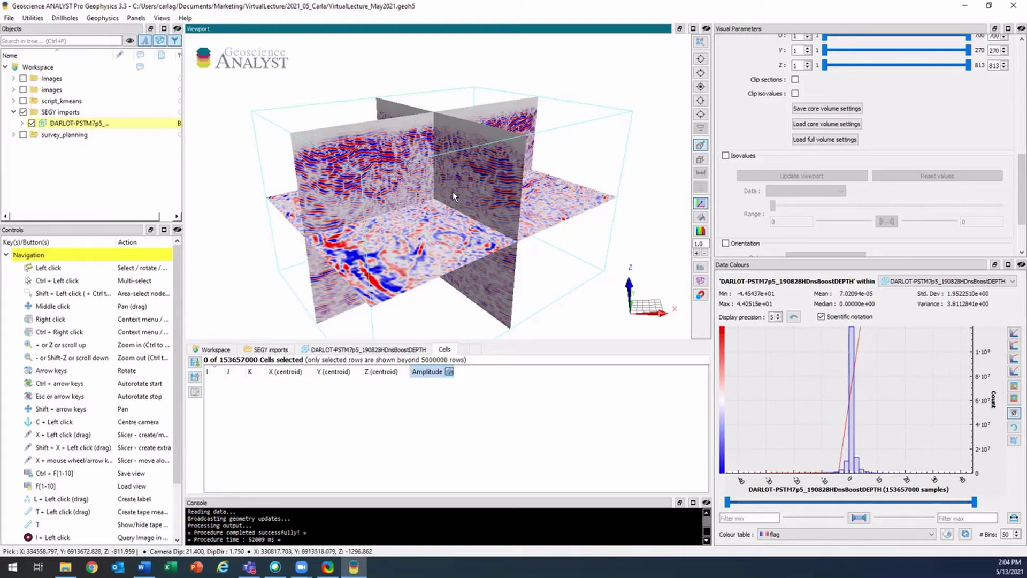
Hide DARLOT, show and select survey_planning, and frame its three surfaces in Global View
click(31, 124)
click(23, 135)
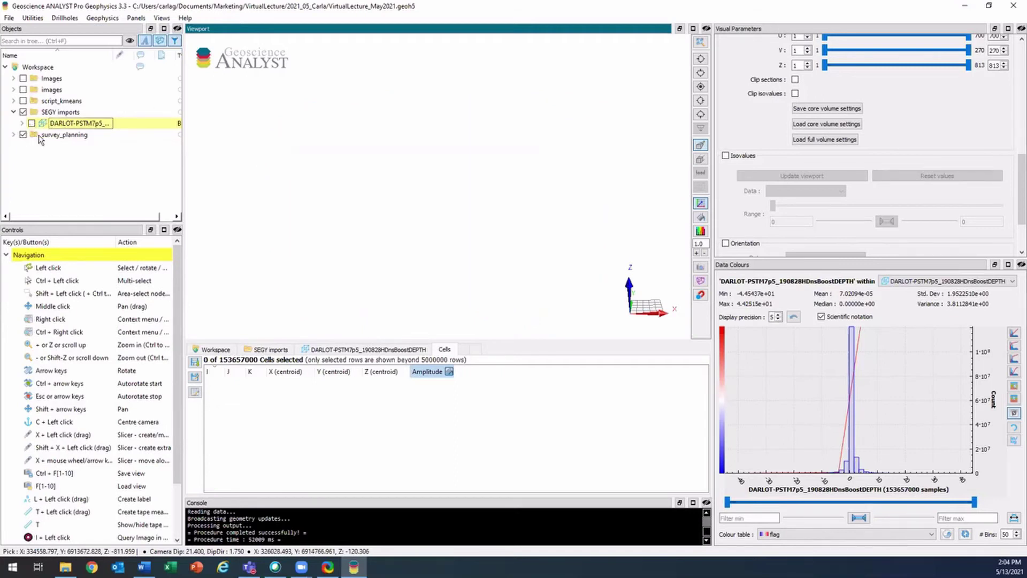
click(44, 138)
right_click(44, 138)
click(54, 143)
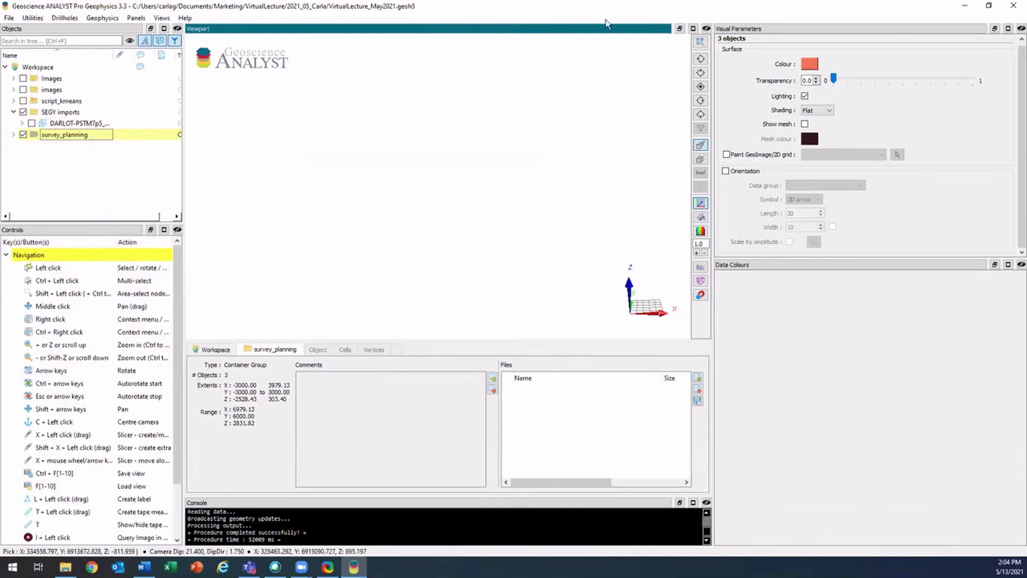
click(701, 43)
drag(508, 176, 256, 176)
middle_drag(366, 197, 366, 225)
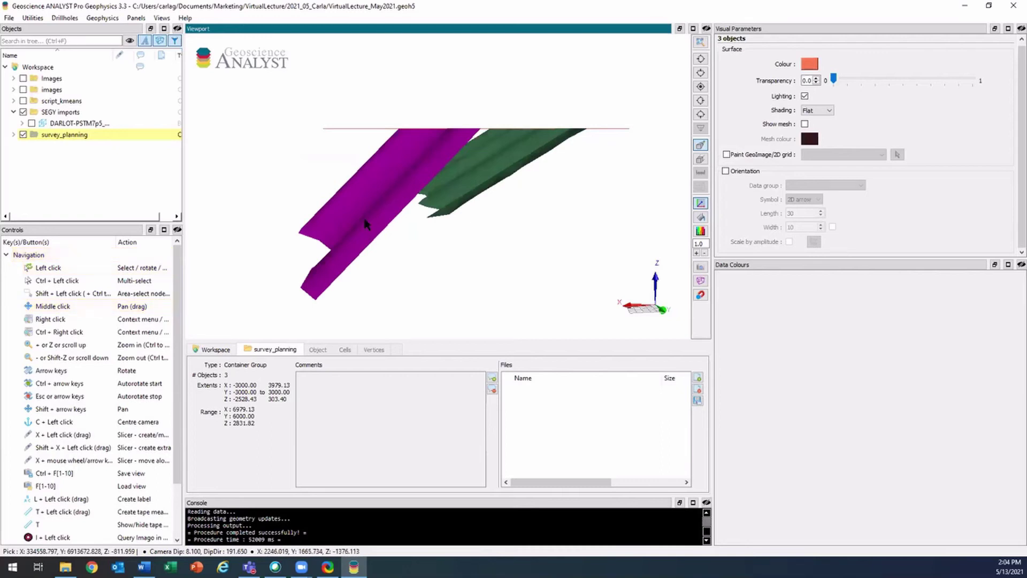
Open the Survey Designer and start a Seismic reflection survey
click(142, 19)
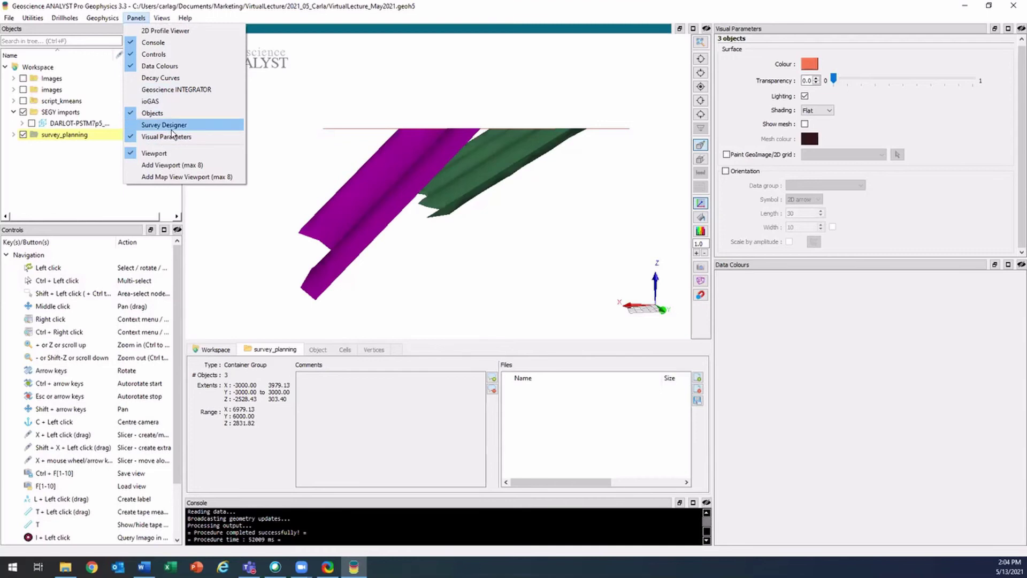
click(203, 127)
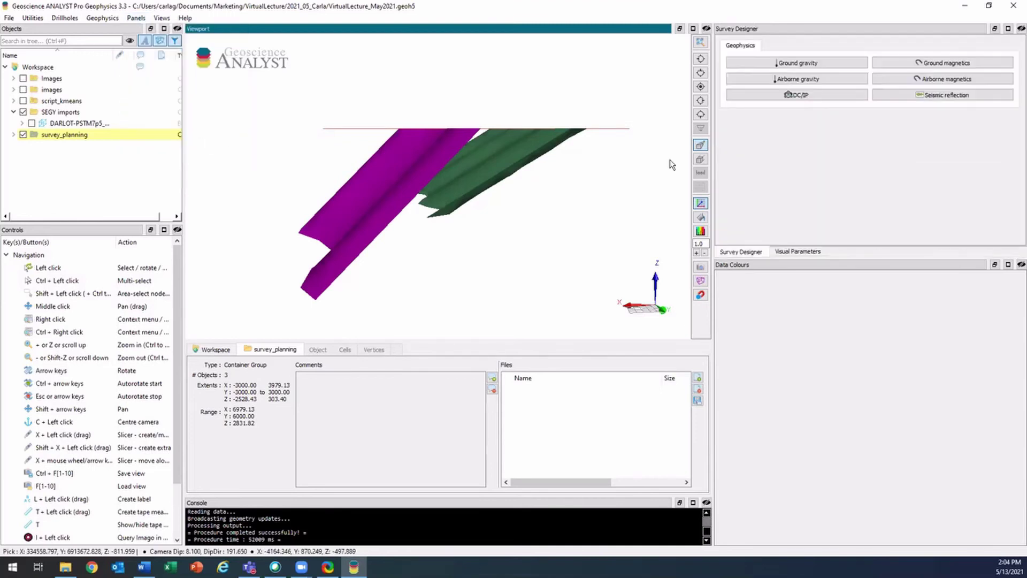
click(979, 99)
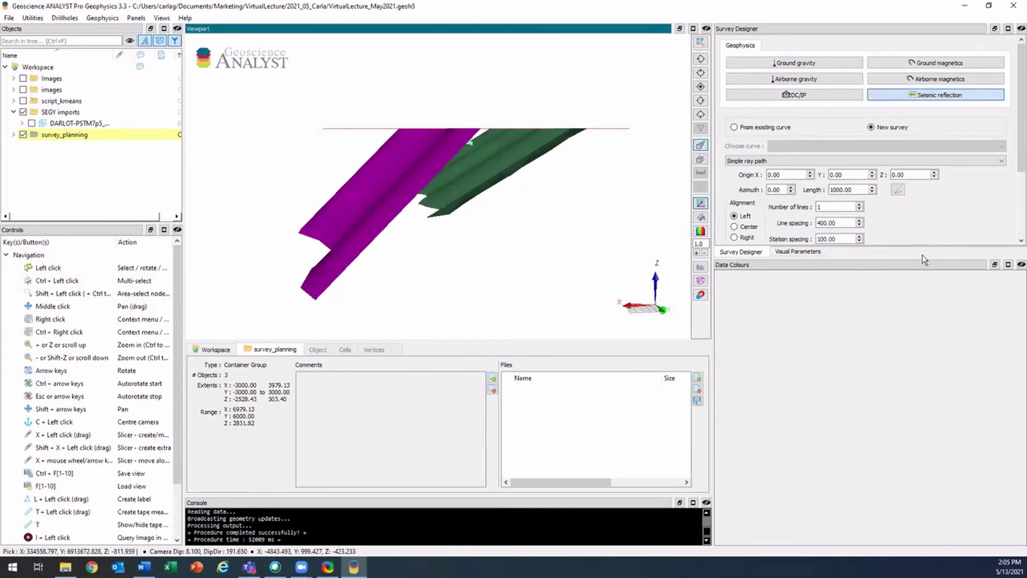
drag(923, 259, 923, 372)
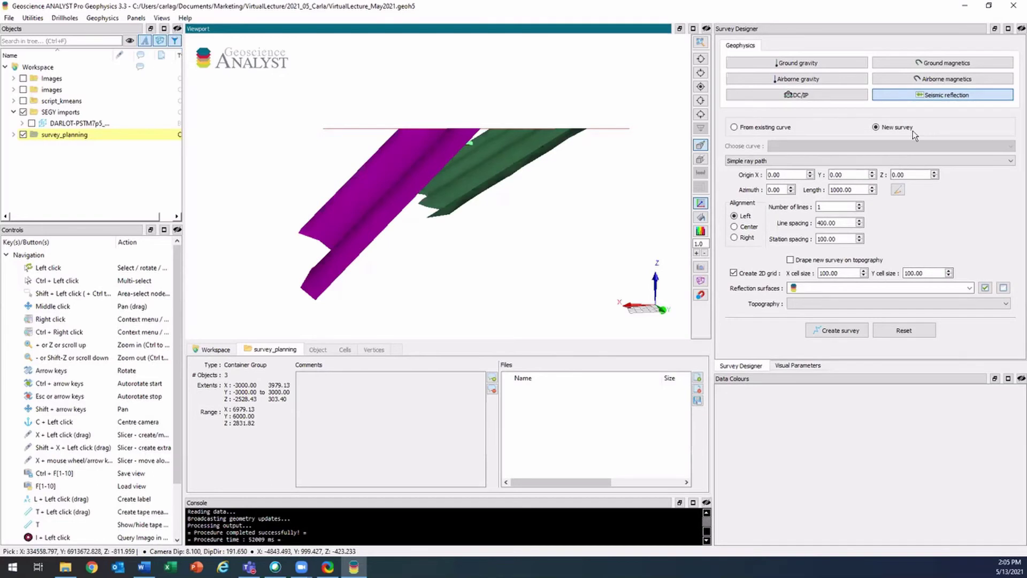
Draw a 5800 m survey line in top view, keep one line, and set 200 m station spacing
click(700, 86)
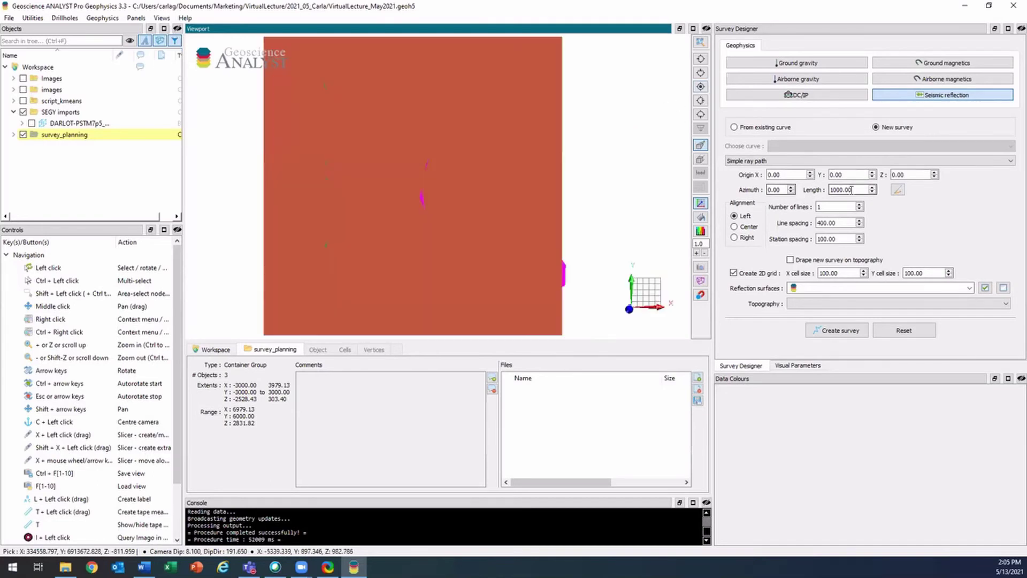
click(901, 190)
drag(267, 182, 555, 182)
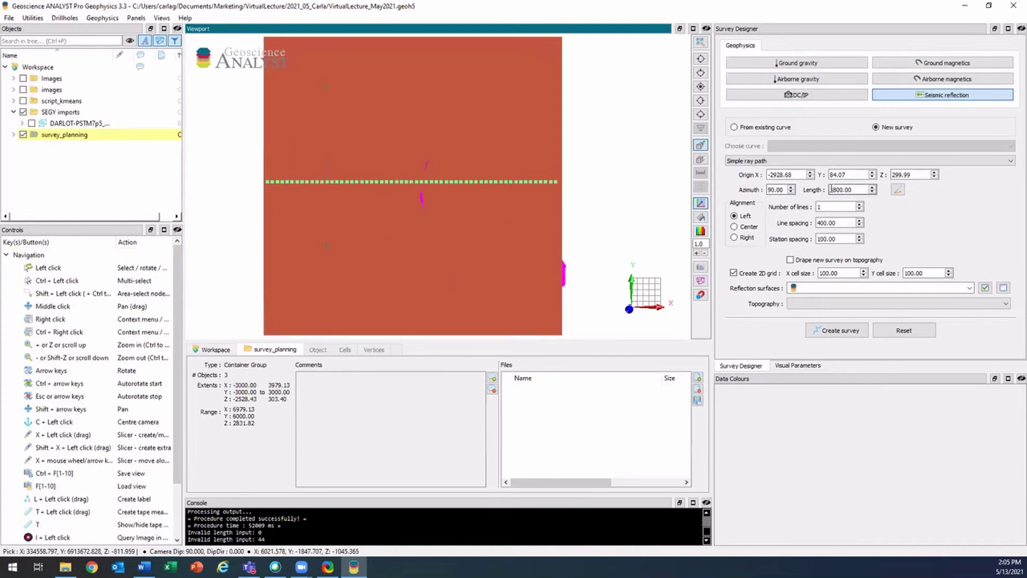
click(859, 204)
click(859, 205)
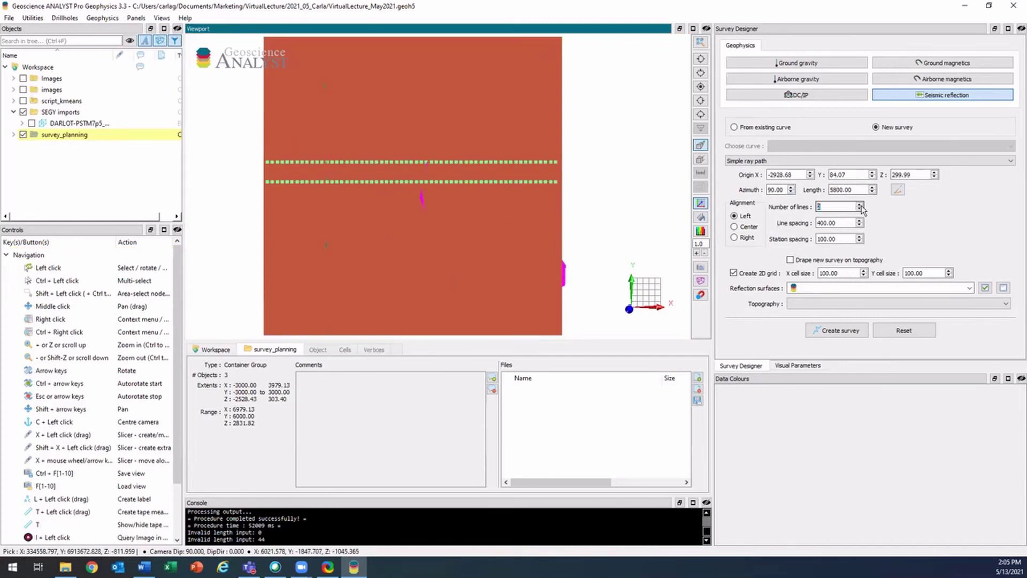
click(860, 209)
click(860, 209)
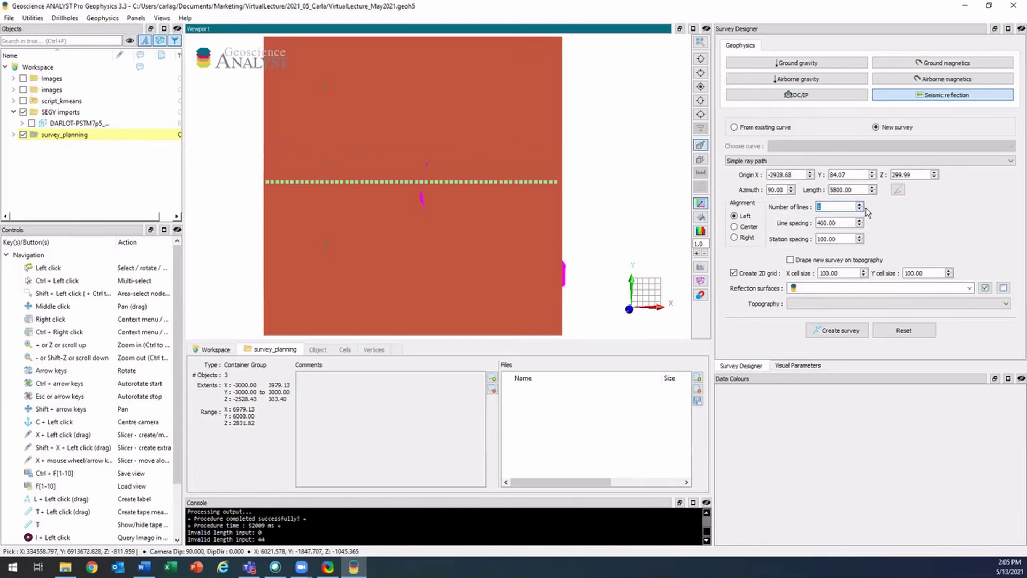
key(Tab)
key(Tab)
text(20)
key(Return)
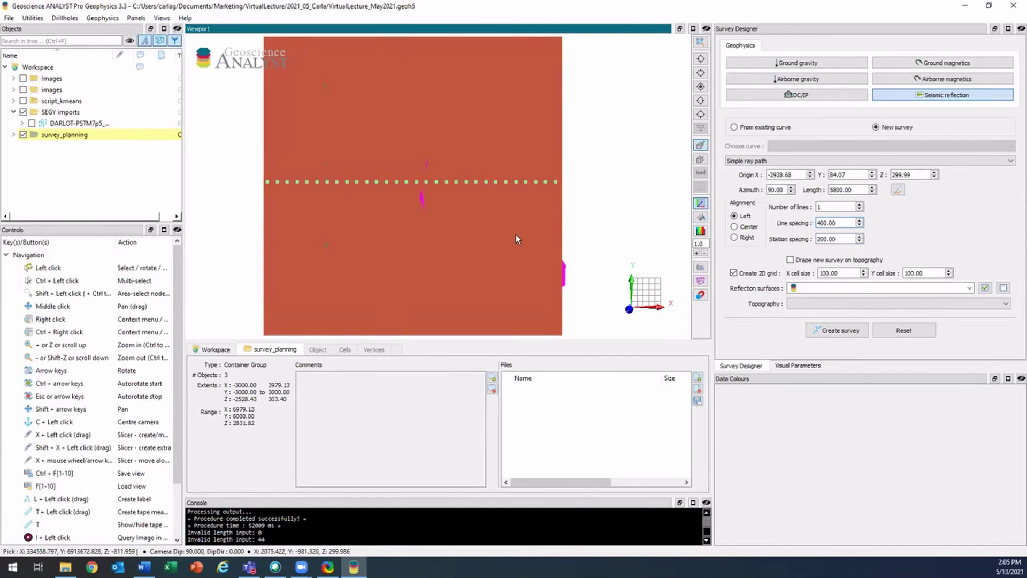
Drape the survey on topography and use Surface_1 and Surface_2 as reflectors
click(809, 261)
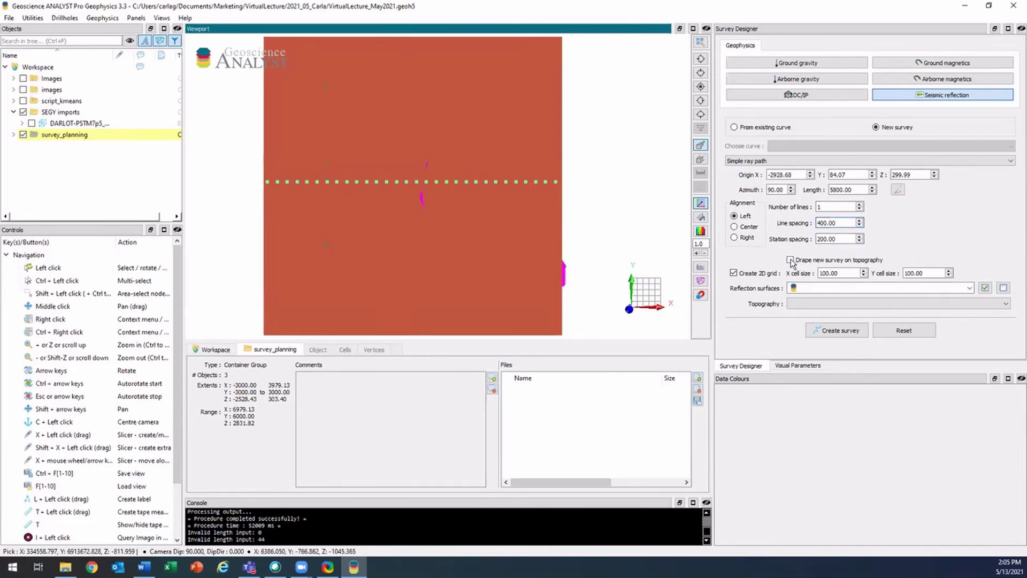
drag(522, 260, 518, 207)
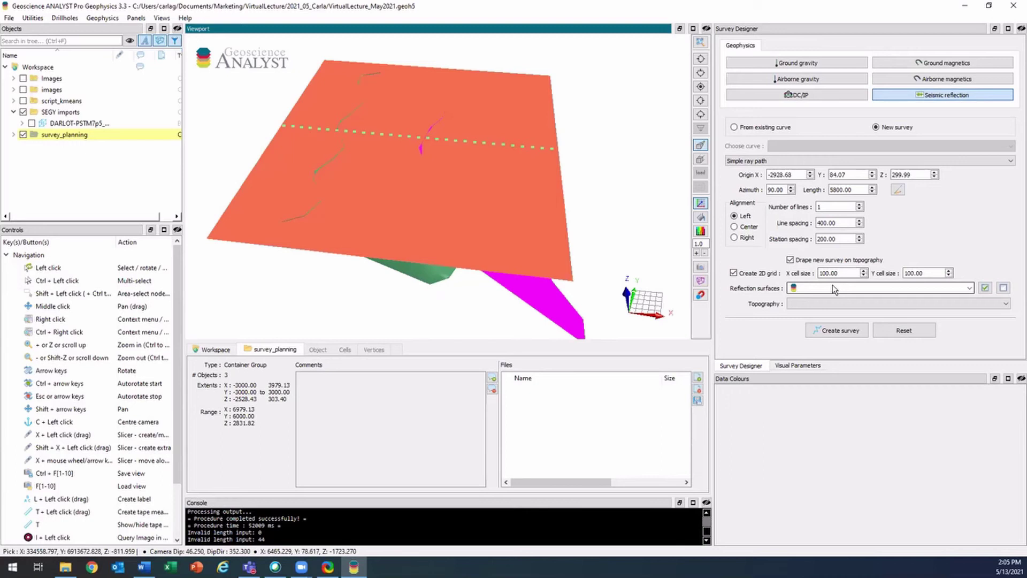
click(969, 287)
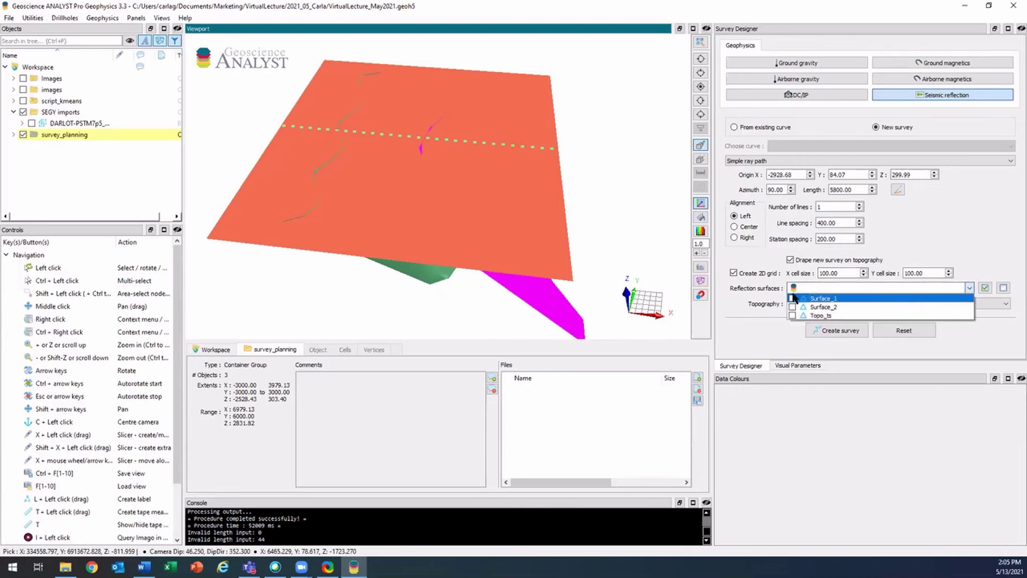
click(792, 298)
click(792, 306)
drag(570, 275, 519, 241)
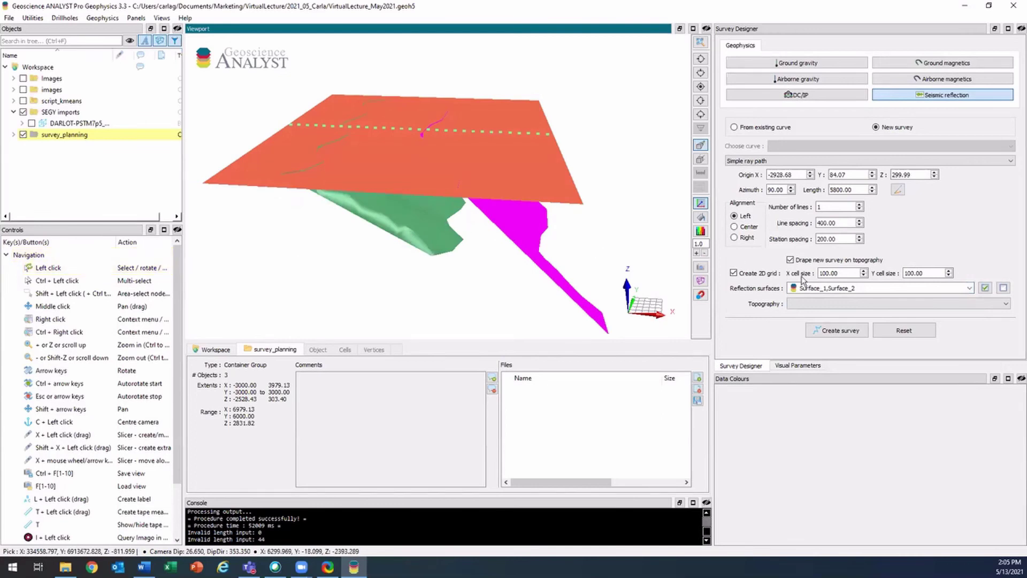
Choose Topo_ts as the topography and create the survey
click(959, 310)
click(818, 335)
click(835, 333)
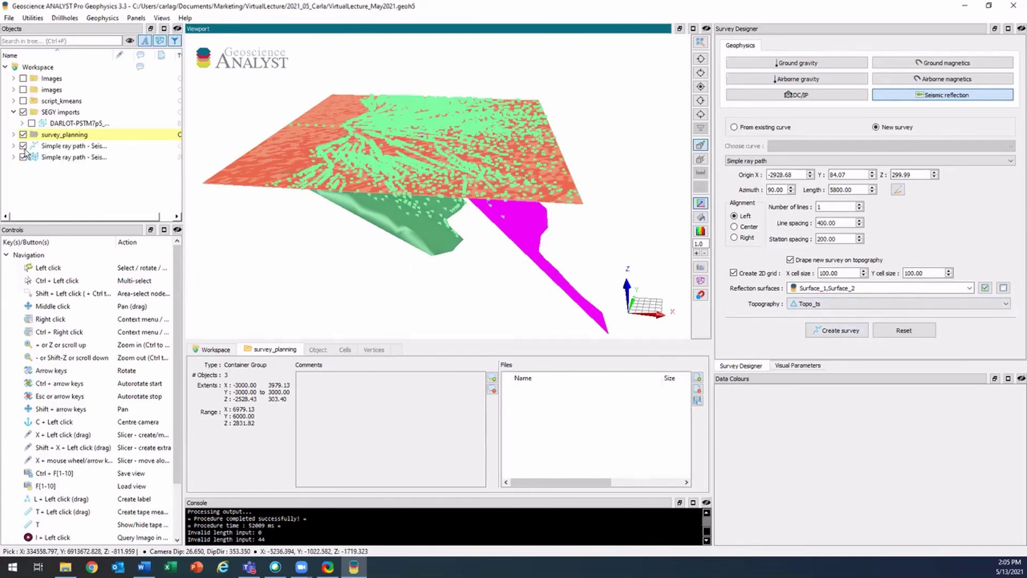
Hide Topo_ts and the ray-count grid, and select the first Simple ray path
click(13, 135)
click(32, 168)
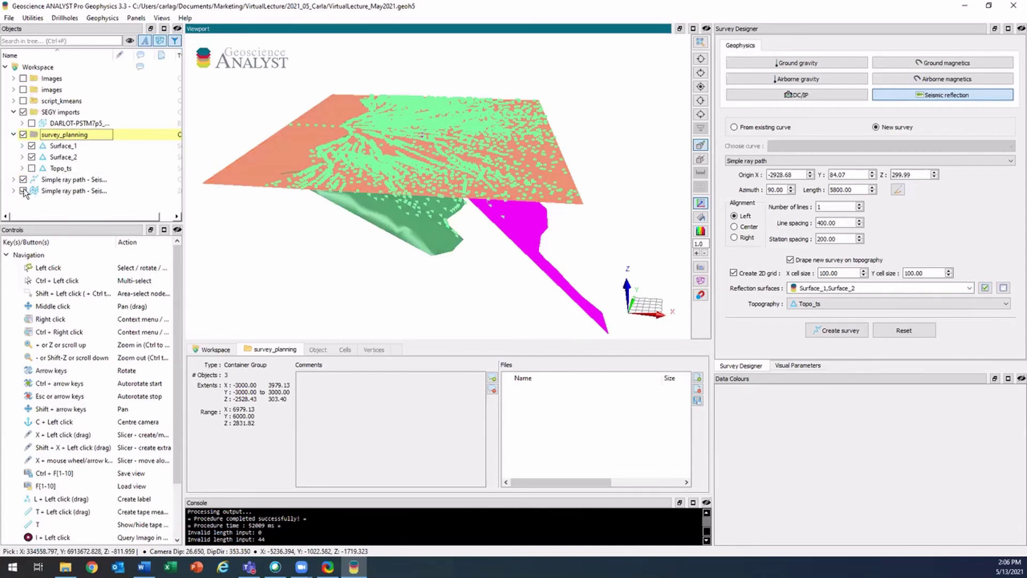
click(23, 191)
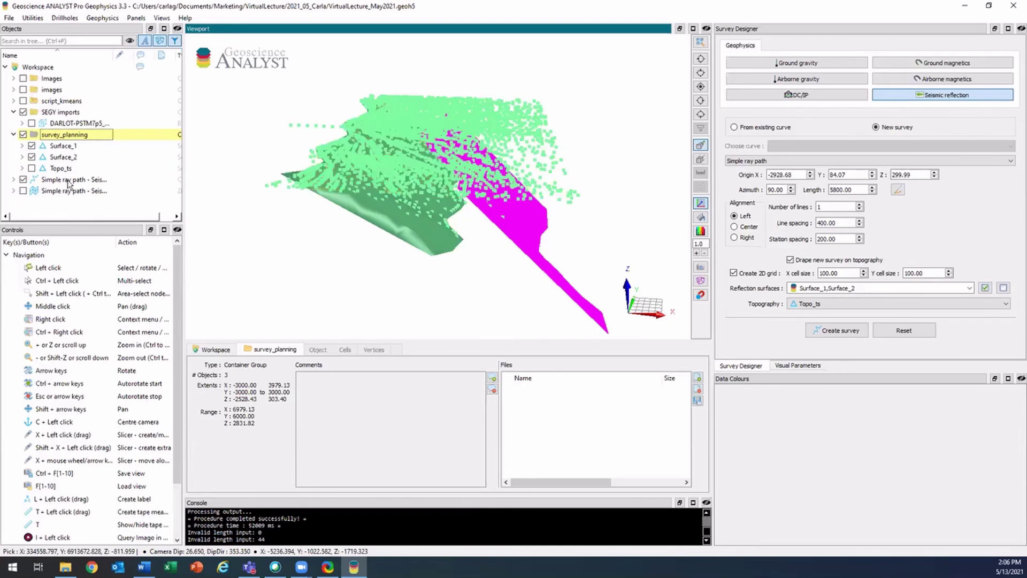
click(84, 180)
Select ray segments 0 and 1 in the ray path's Segments table
drag(229, 201, 517, 202)
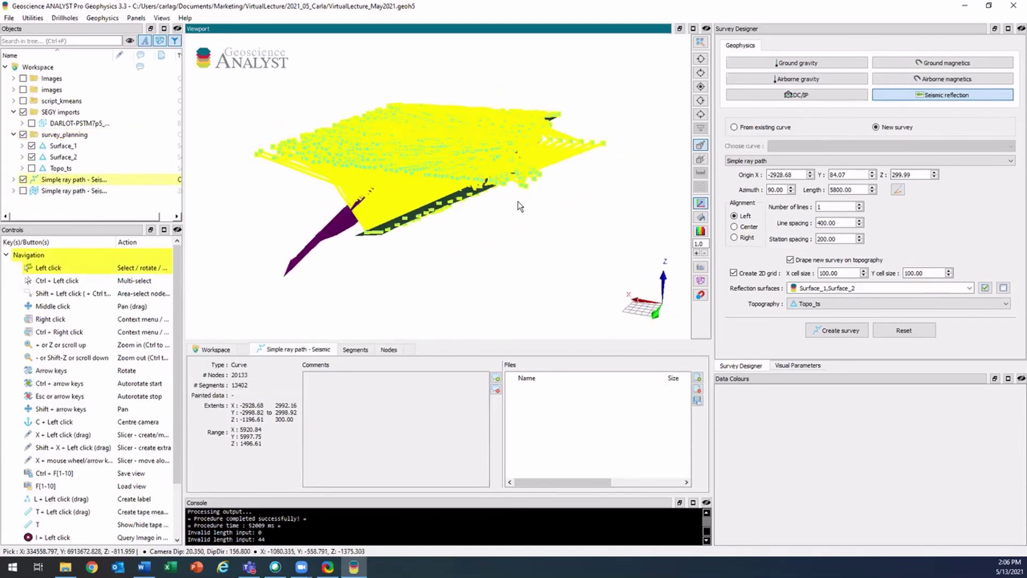
click(355, 350)
click(212, 386)
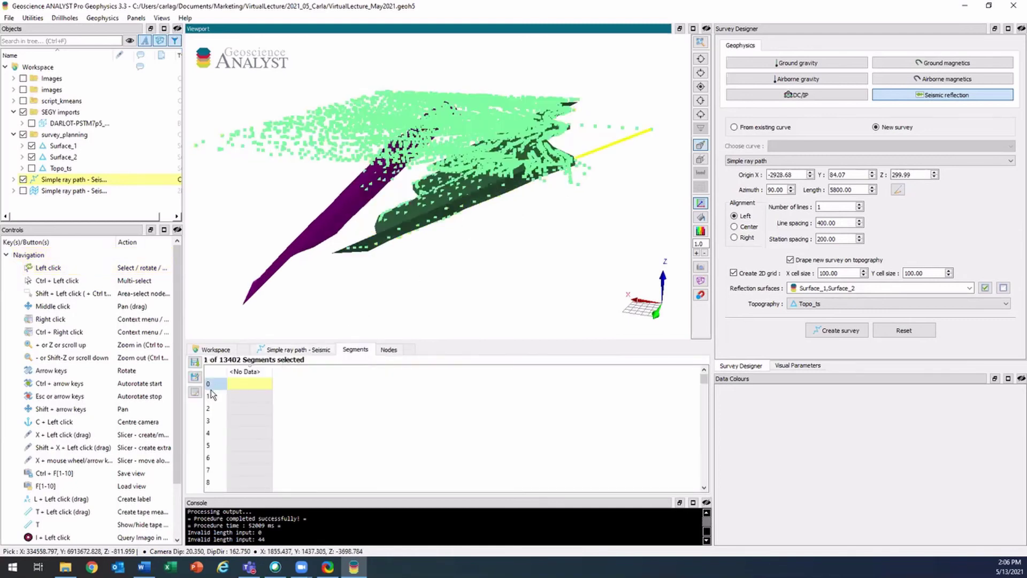
ctrl+click(210, 396)
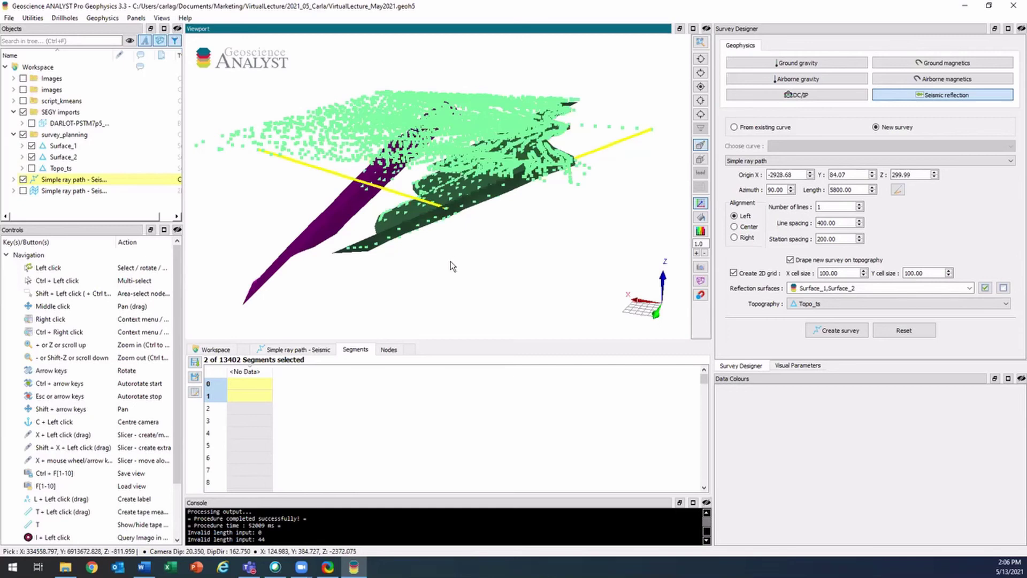
Colour the ray-path nodes by Shot ID, then by reflector surface (Surface_1 red, Surface_2 blue)
click(391, 352)
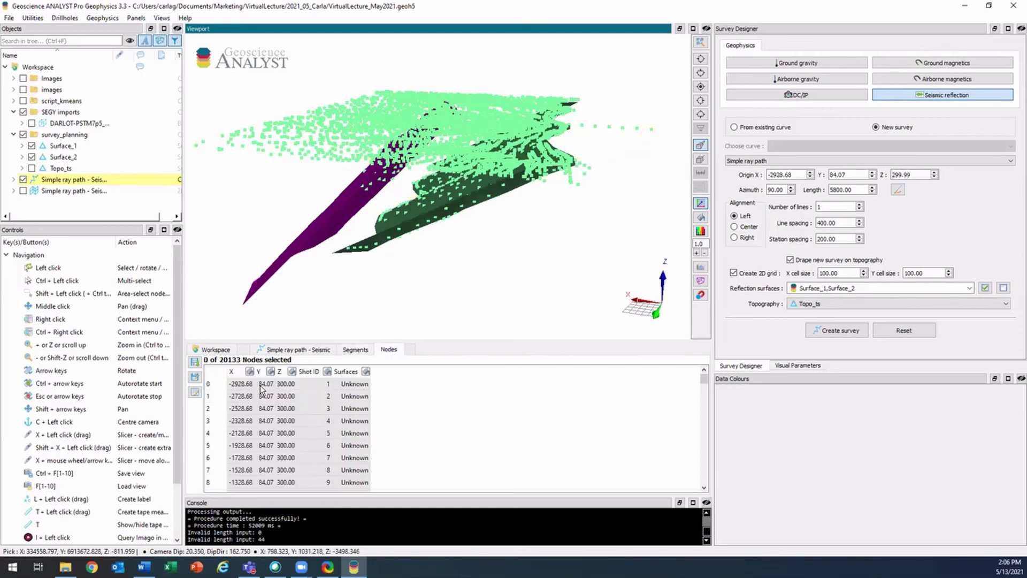
click(328, 372)
drag(374, 241, 345, 230)
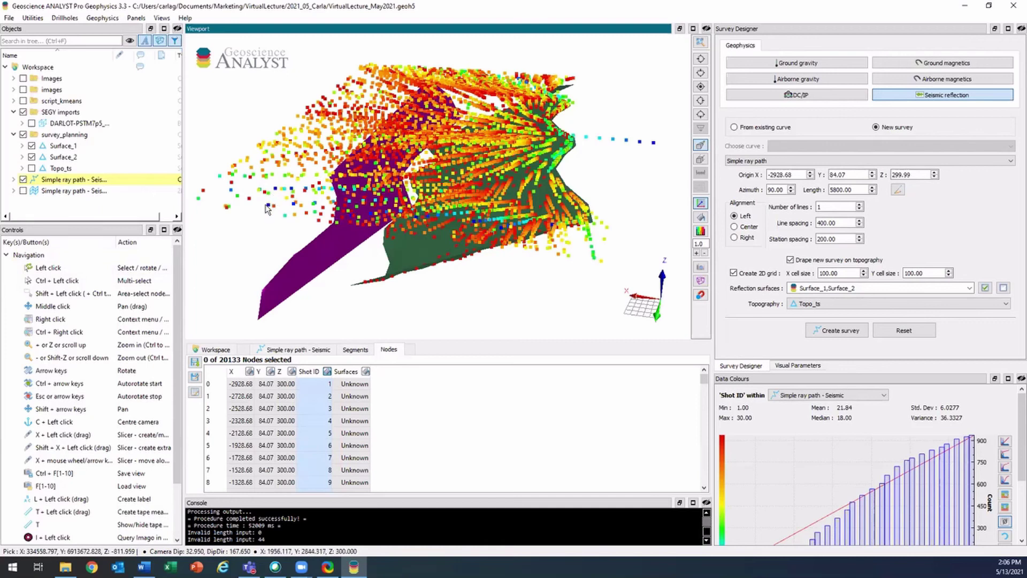
click(366, 372)
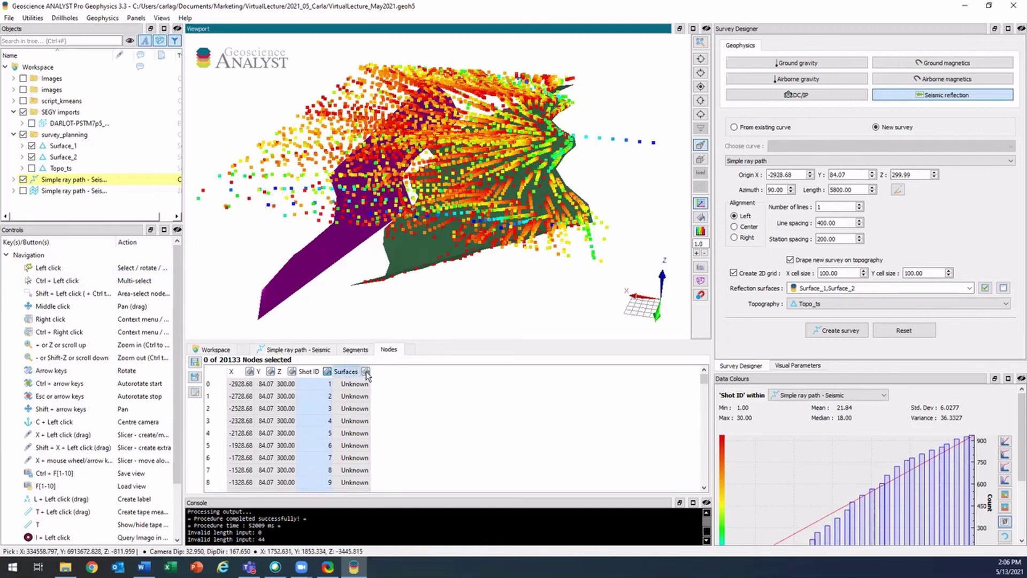
drag(479, 243, 509, 229)
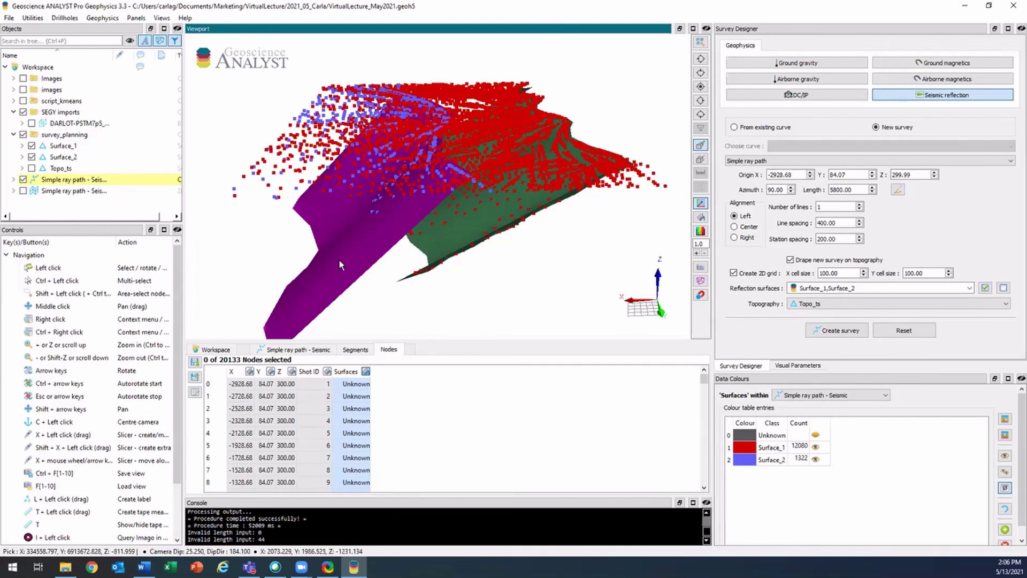
Hide the ray paths and show the 2D grid from the top, coloured by Ray count
click(23, 179)
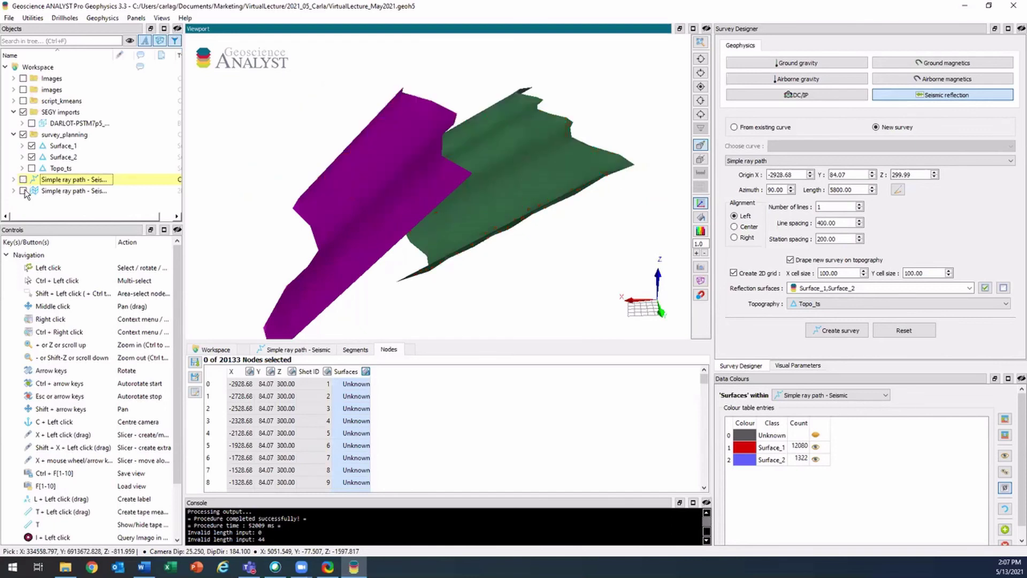
click(23, 191)
click(54, 191)
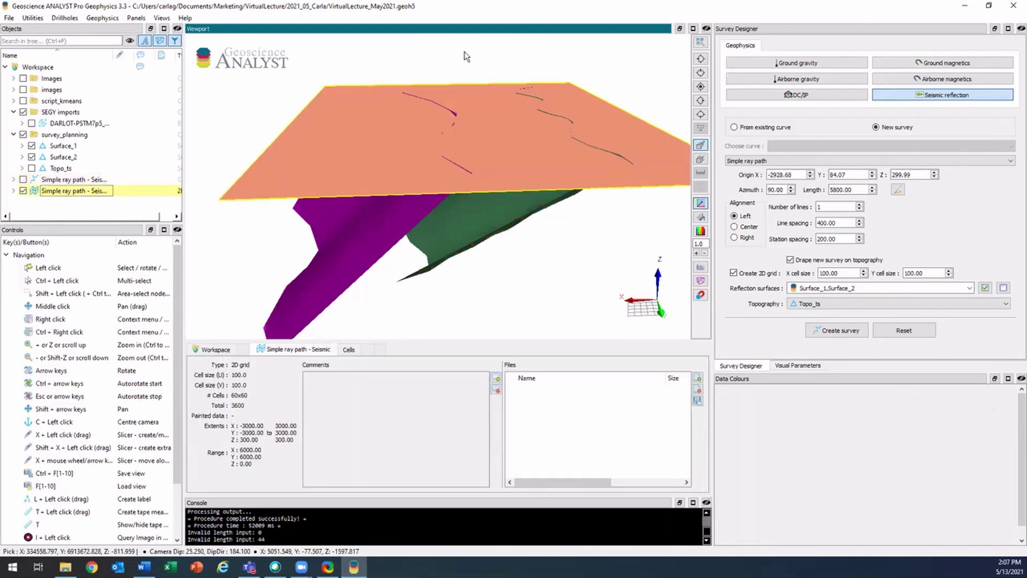
click(700, 100)
middle_drag(578, 194, 586, 200)
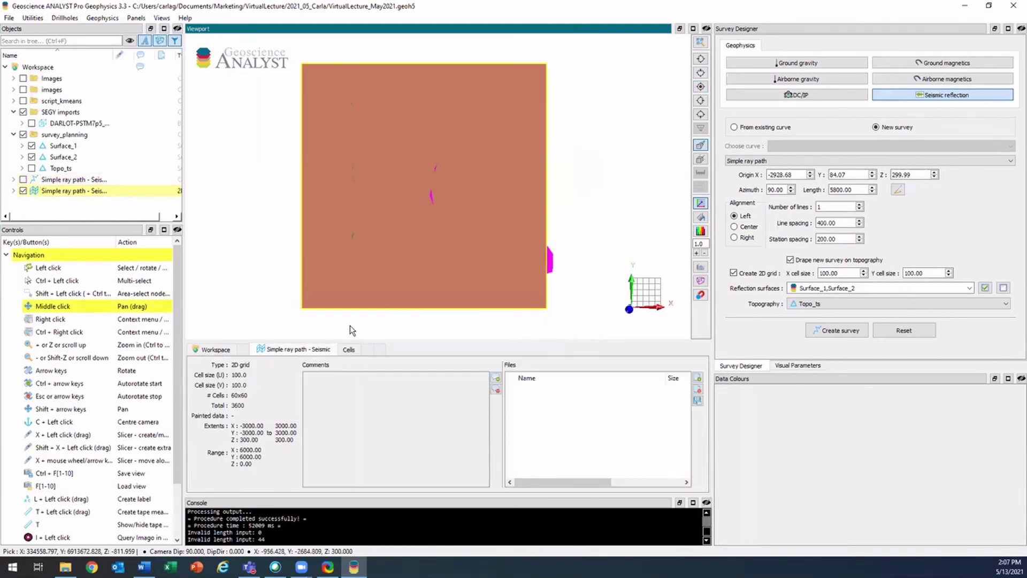
click(348, 350)
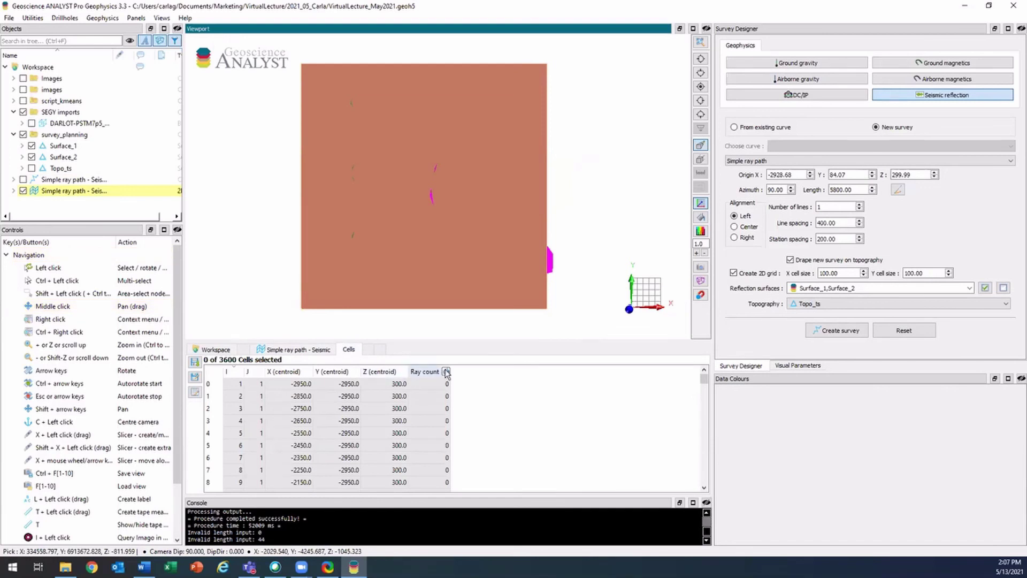
click(446, 372)
Zoom into the dense ray-count cells, overlay the ray paths, and inspect one cell's ray count
middle_drag(339, 192, 357, 194)
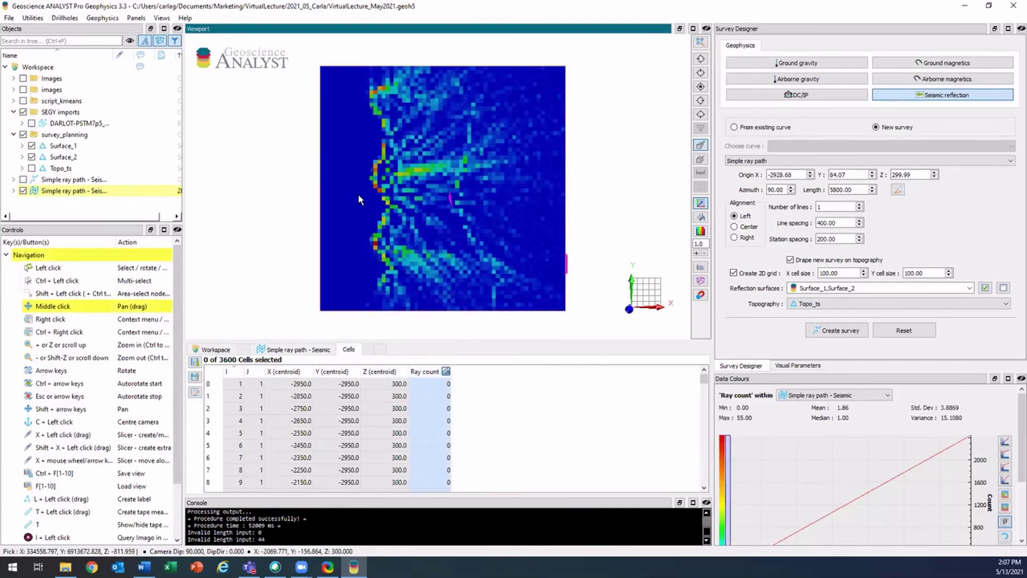
scroll(357, 194, up, 2)
scroll(358, 197, up, 4)
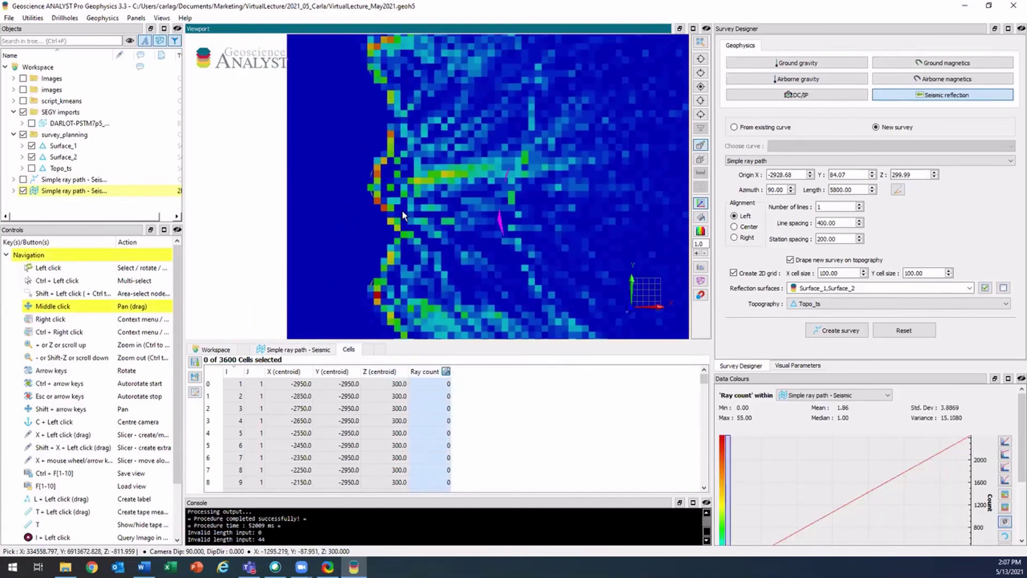
middle_drag(397, 221, 423, 224)
scroll(422, 224, up, 2)
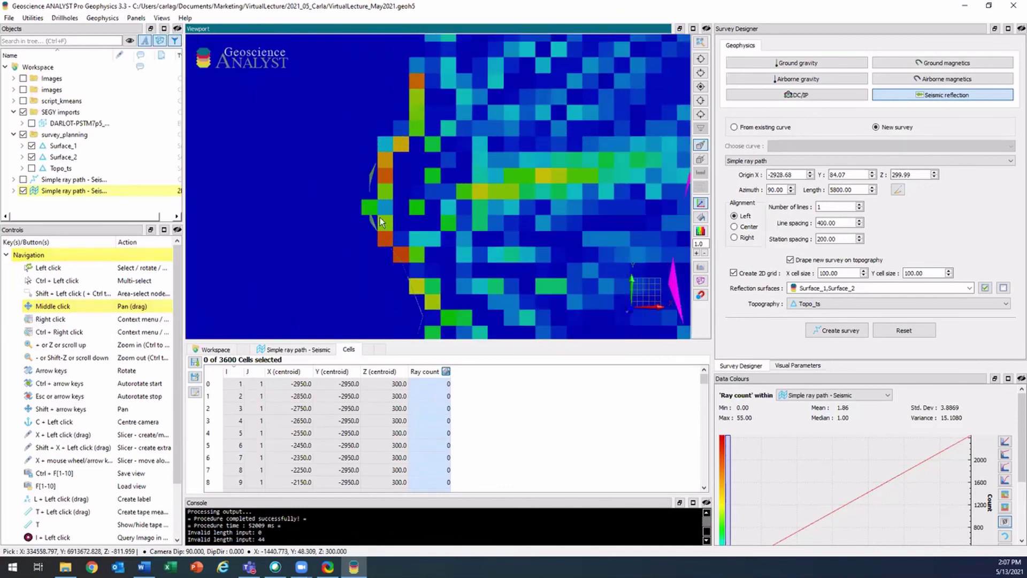
click(23, 179)
scroll(415, 239, up, 3)
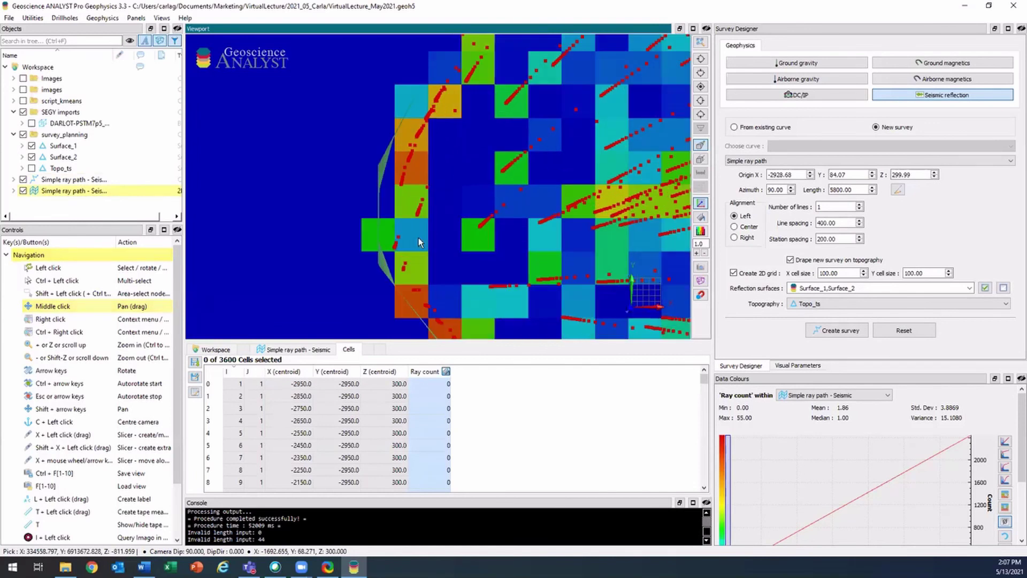
click(412, 213)
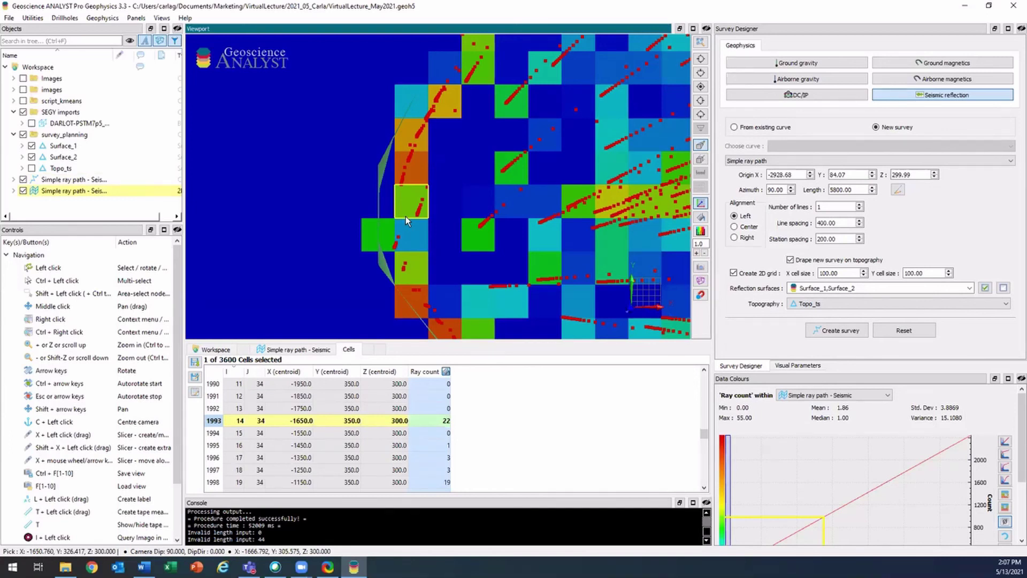
scroll(406, 216, down, 10)
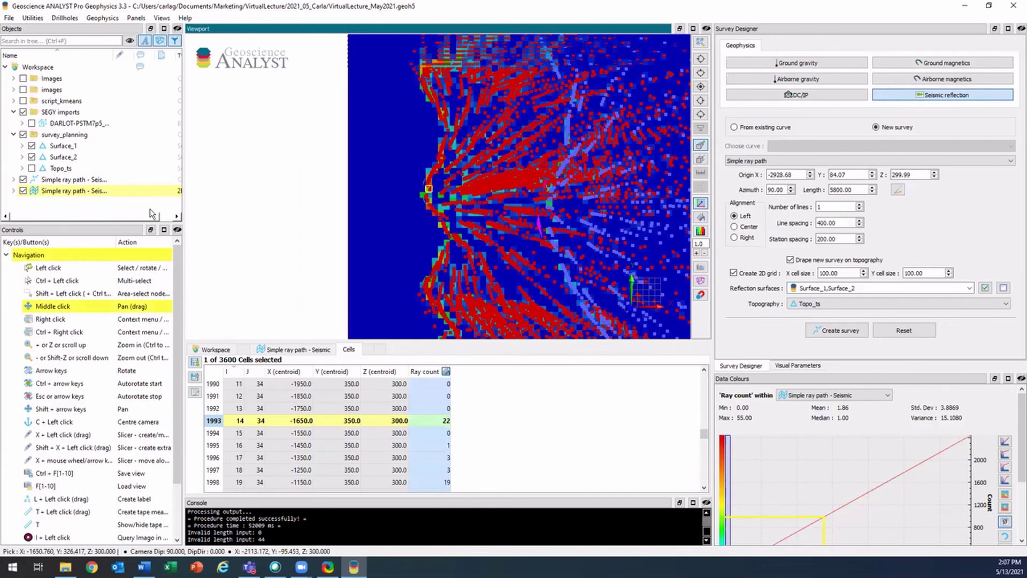
Export the ray-count grid as 'Simple ray path - Seismic.ers' and list the ERMapper and GeoTIFF formats
click(63, 195)
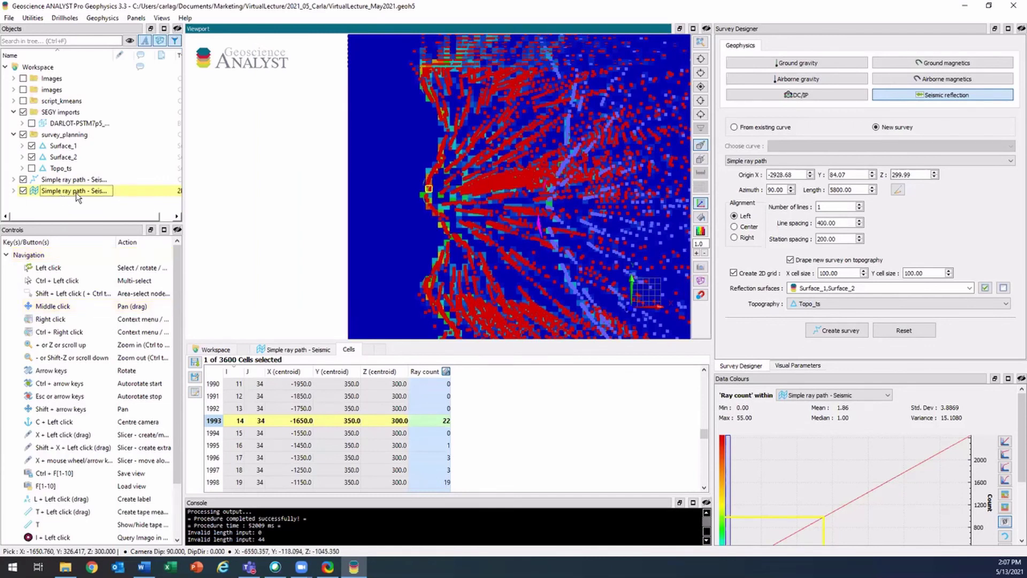
right_click(91, 197)
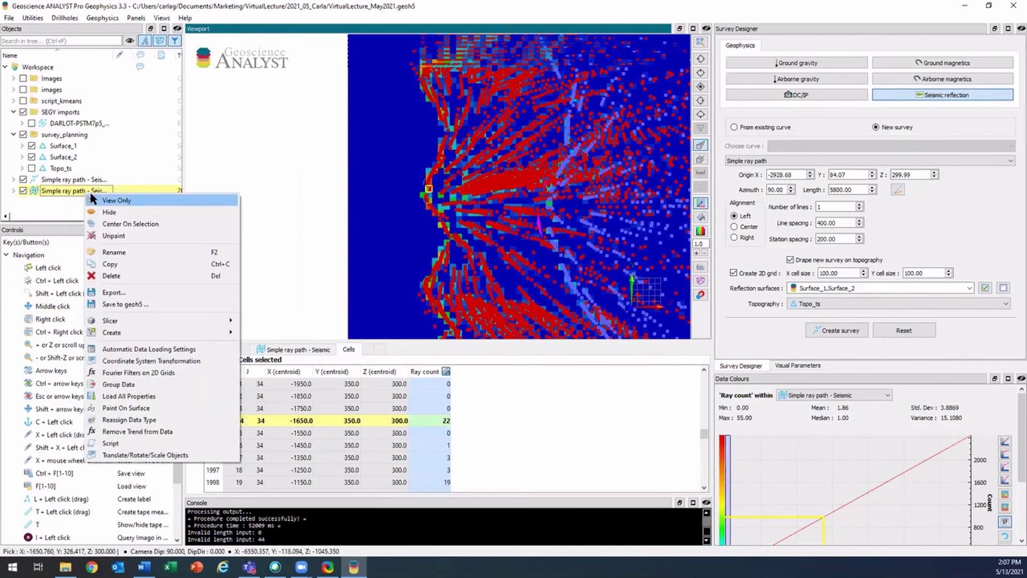
click(130, 292)
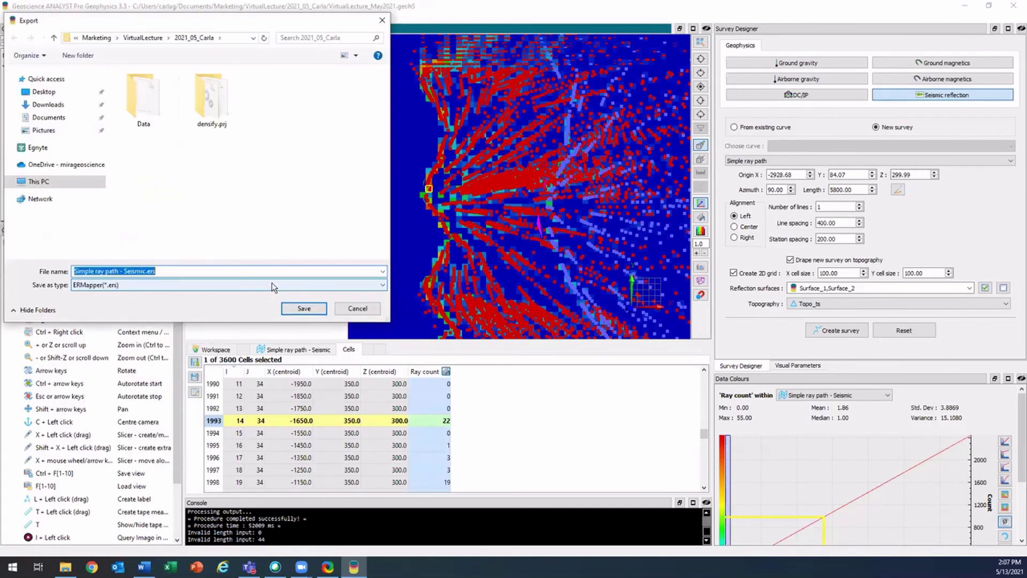
click(271, 284)
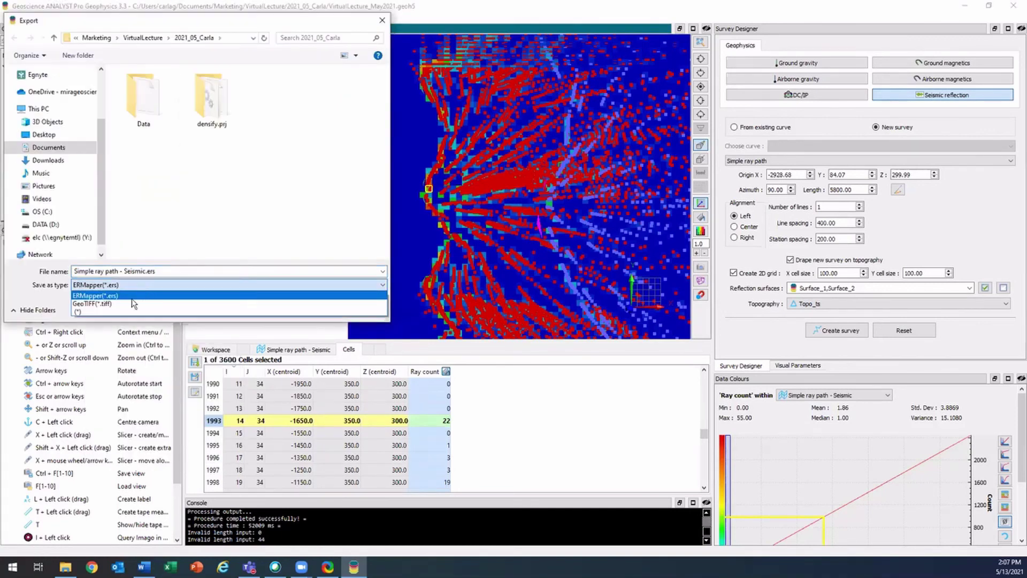